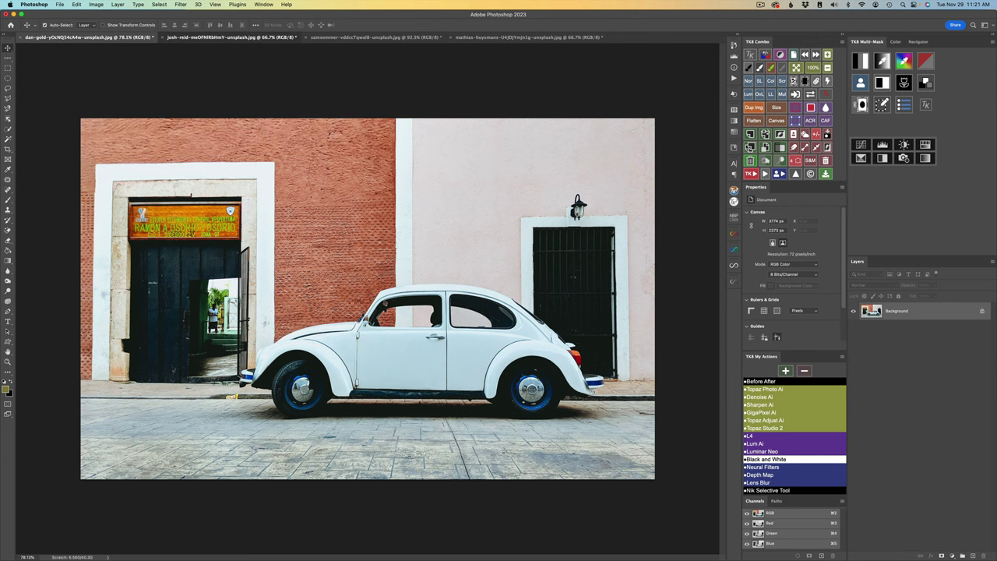
- Bring up the white car photo and launch the Nik Selective Tool from File > Automate
key(ctrl+Tab)
key(ctrl+Tab)
key(ctrl+Tab)
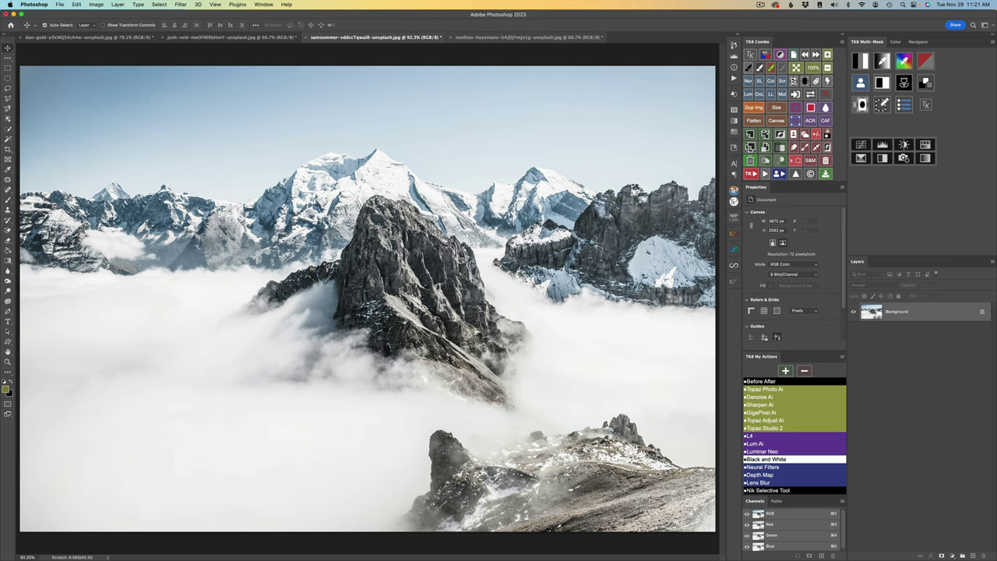
key(ctrl+Tab)
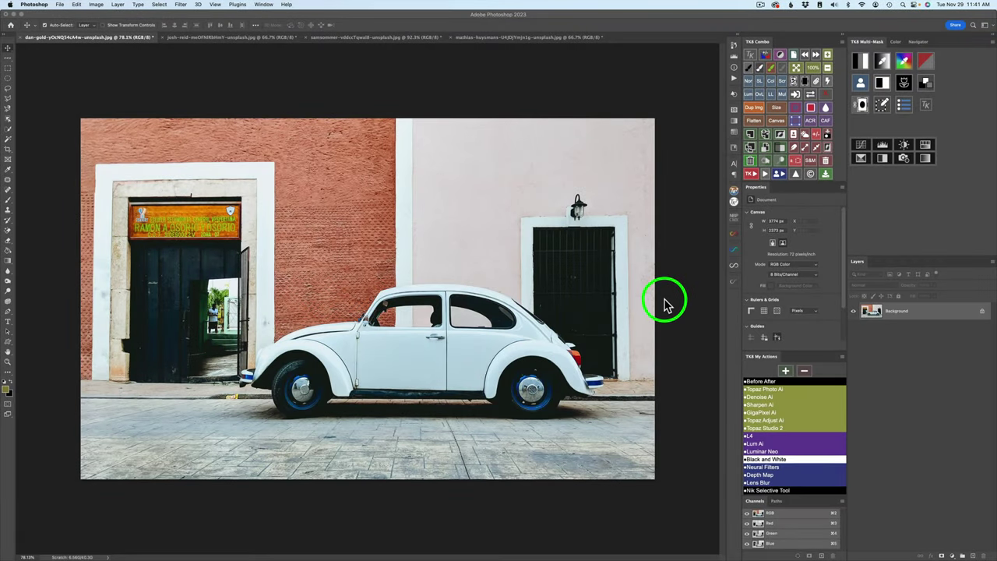
click(60, 6)
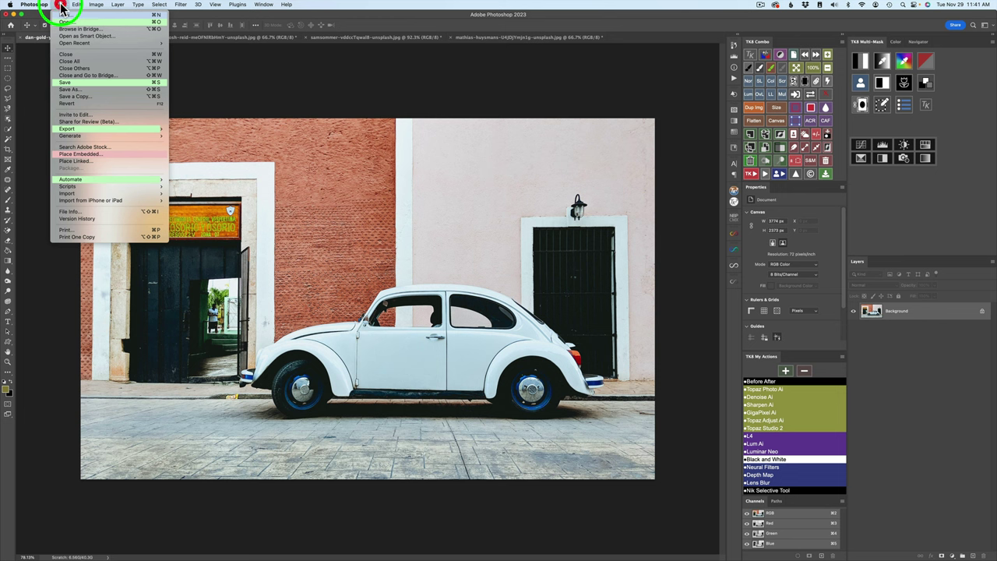
mouse_move(93, 182)
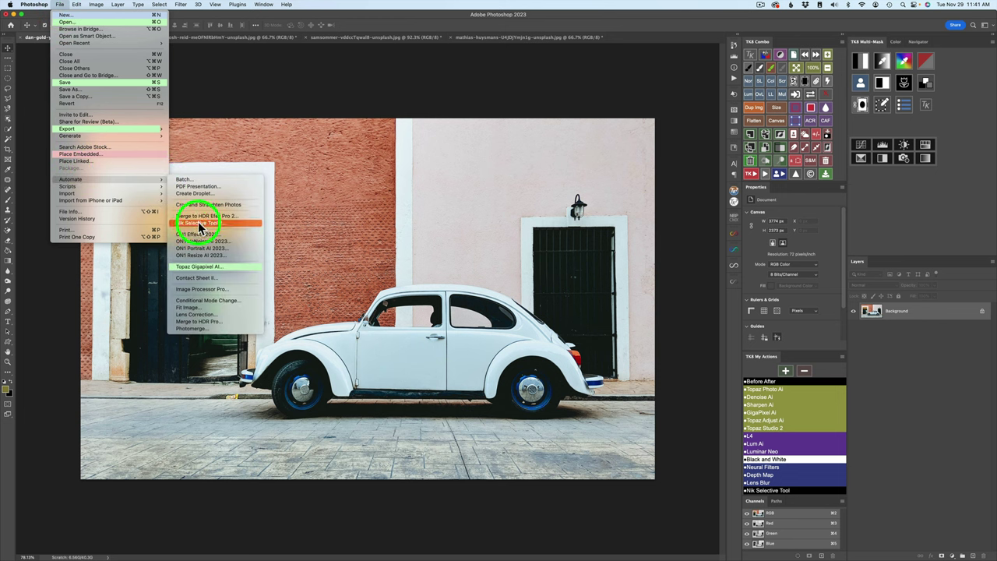
click(207, 224)
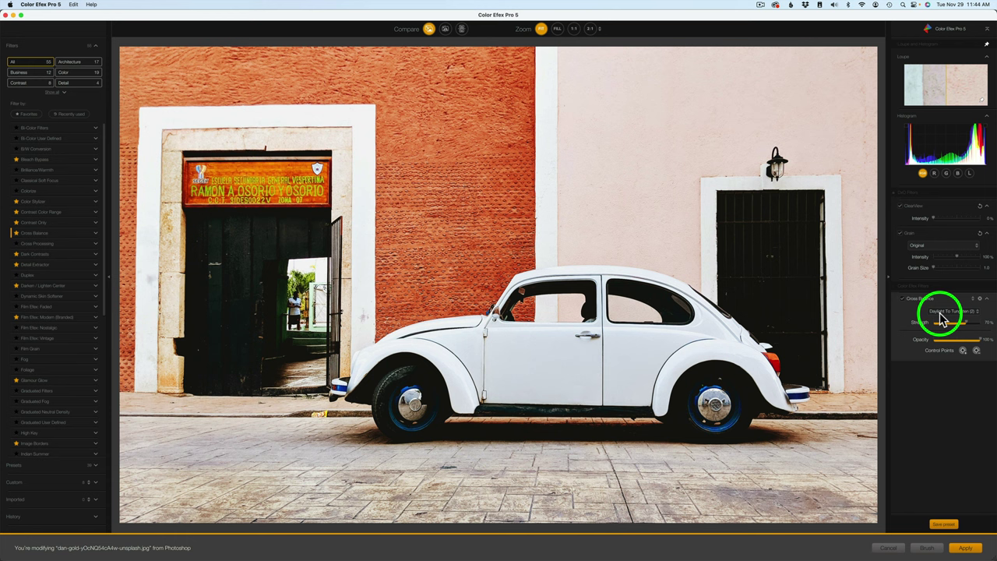
- Raise the Cross Balance strength and expand the Daylight To Tungsten (2) preset list
drag(940, 315, 987, 317)
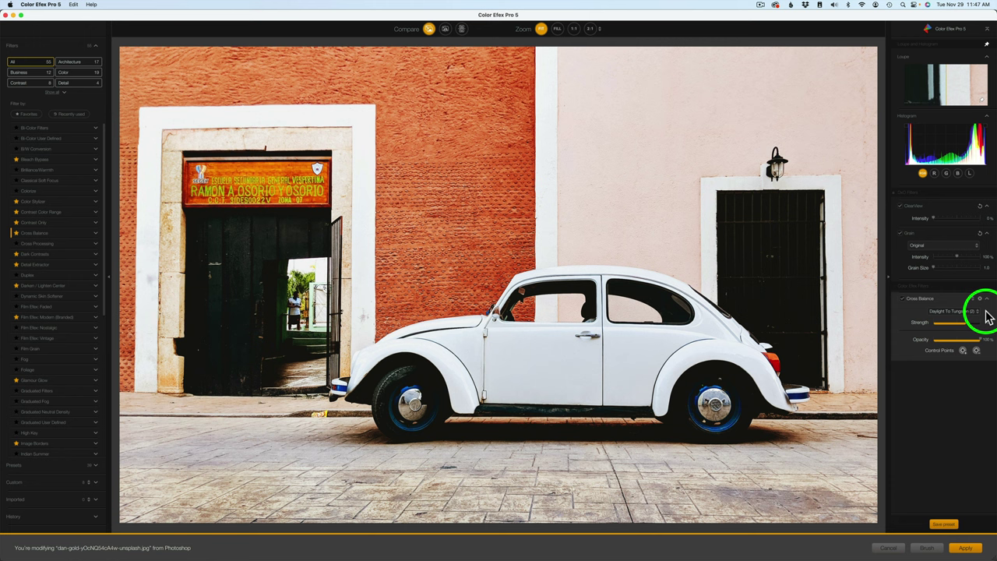
click(978, 312)
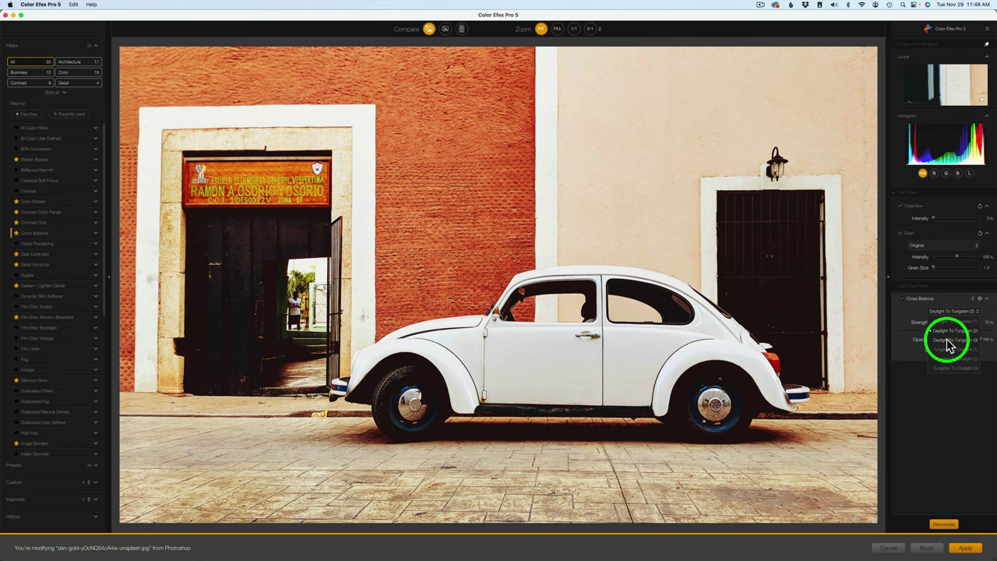
- Try the Tungsten To Daylight and Daylight To Tungsten presets, settling on Daylight To Tungsten (3)
click(950, 349)
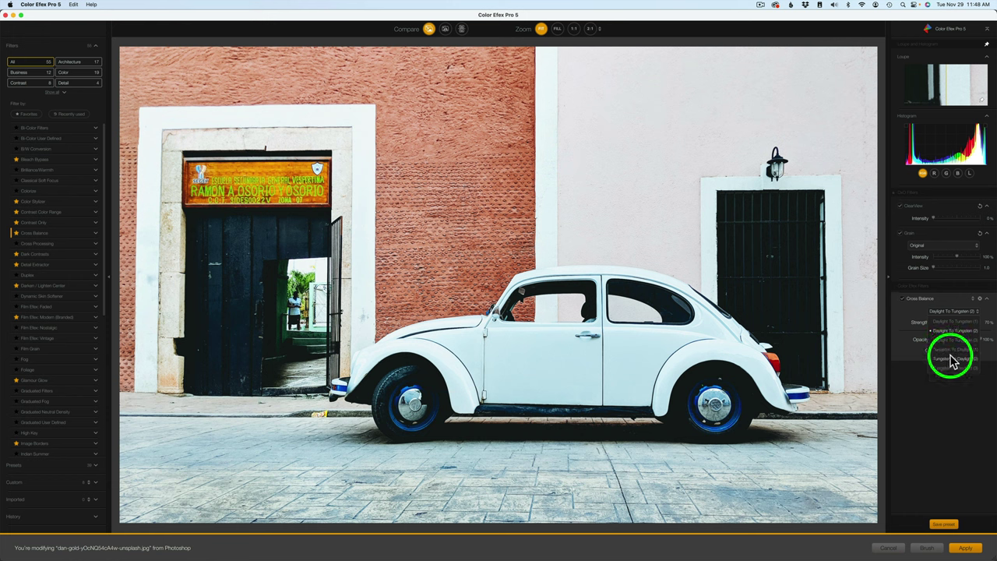
click(950, 359)
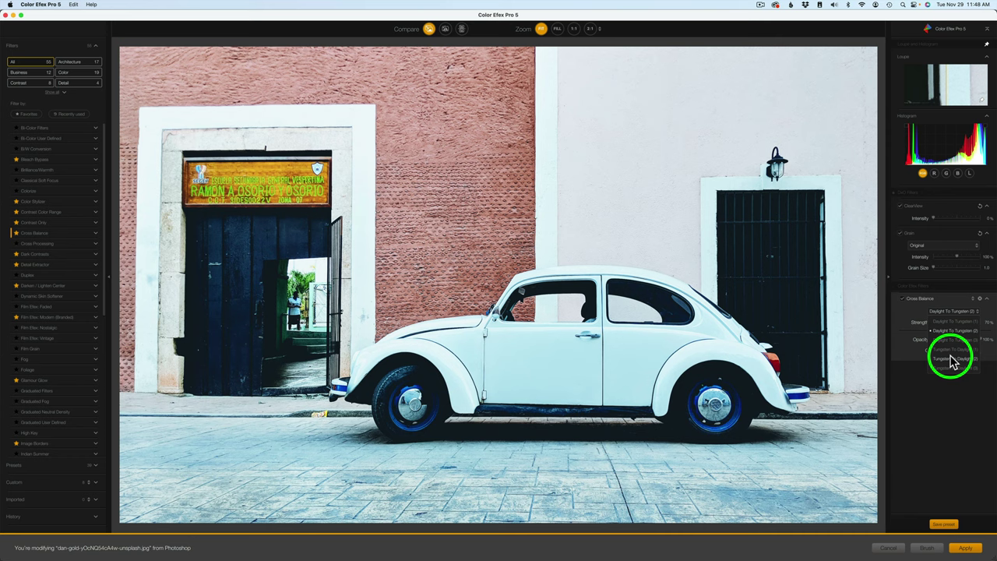
click(953, 369)
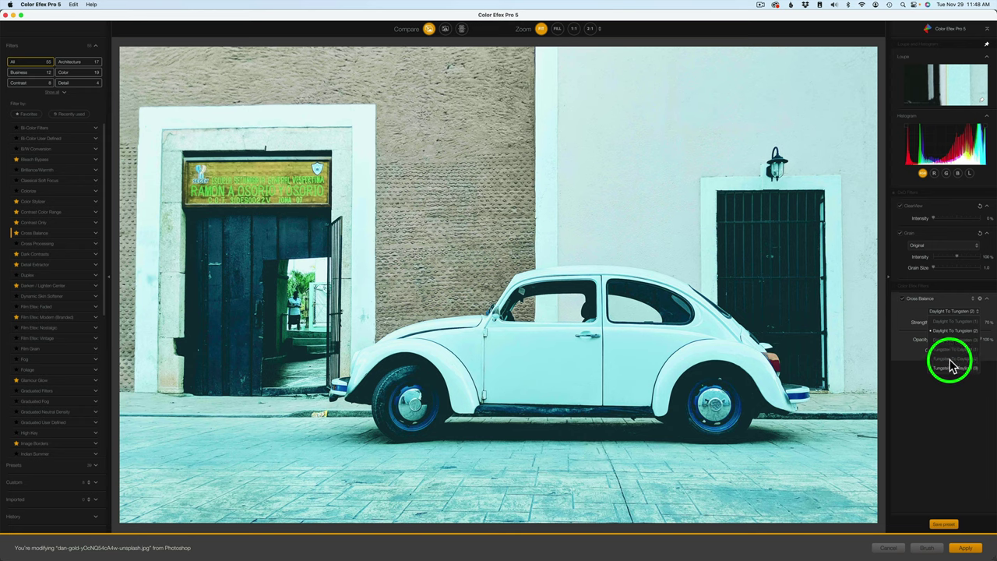
click(956, 331)
click(968, 333)
click(958, 324)
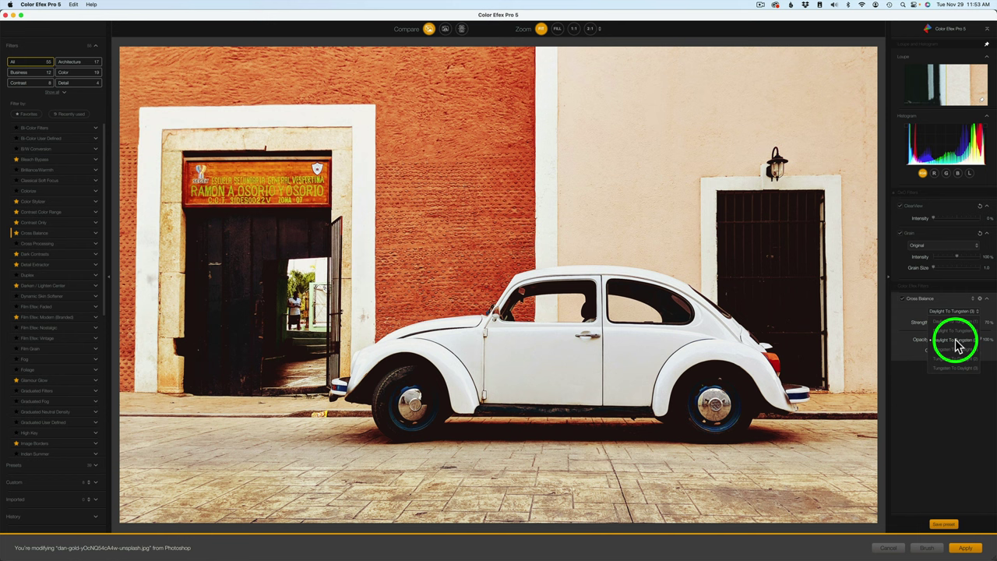
click(956, 343)
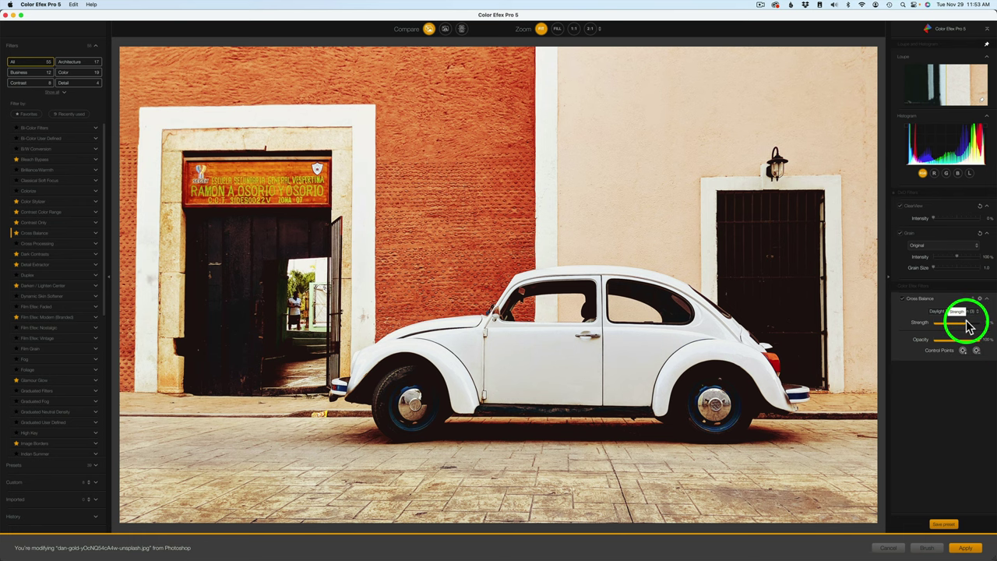
- Set the Cross Balance strength to 79% and toggle the filter off and on to compare
mouse_move(967, 325)
mouse_down()
mouse_move(994, 326)
mouse_move(973, 326)
mouse_up()
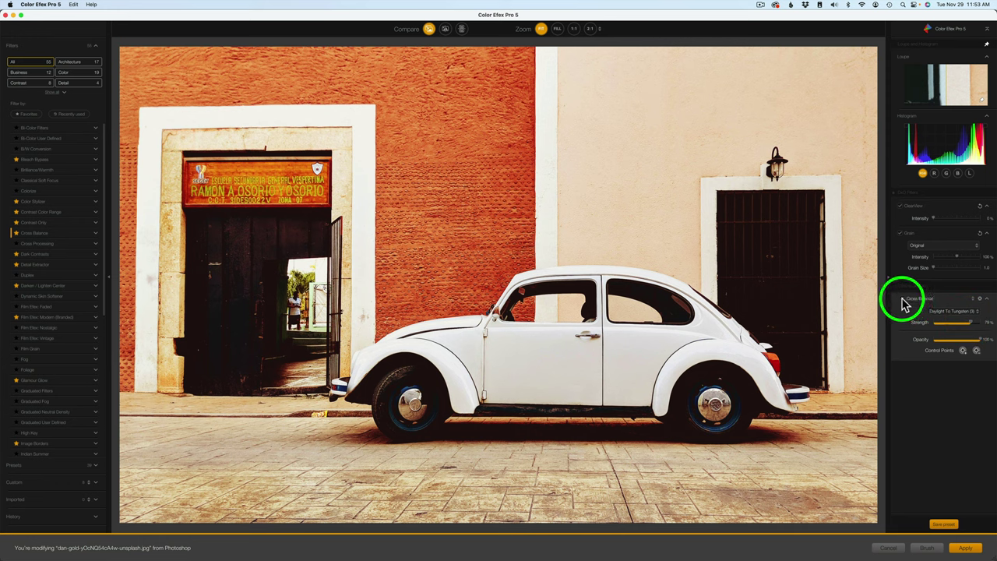
click(903, 299)
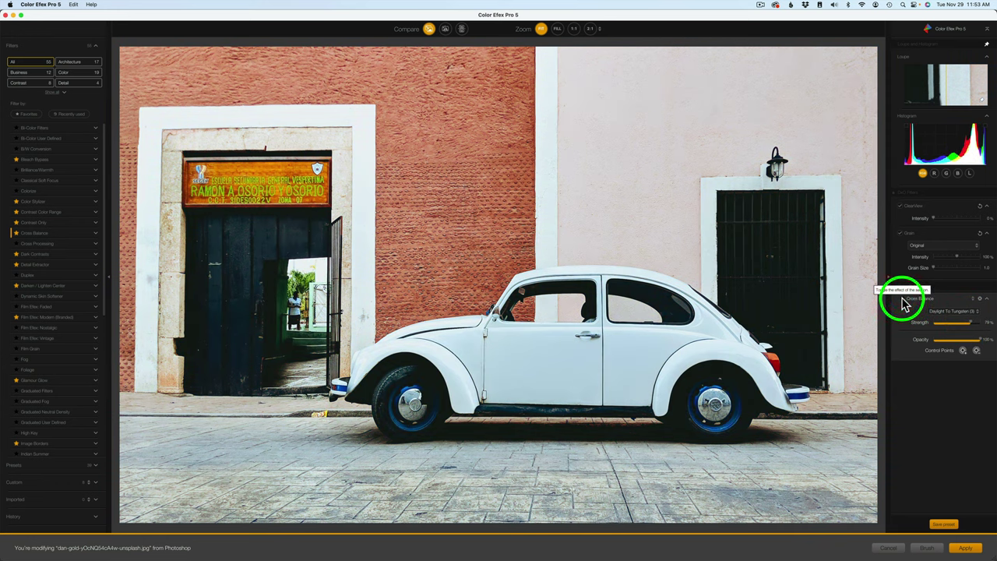
click(903, 299)
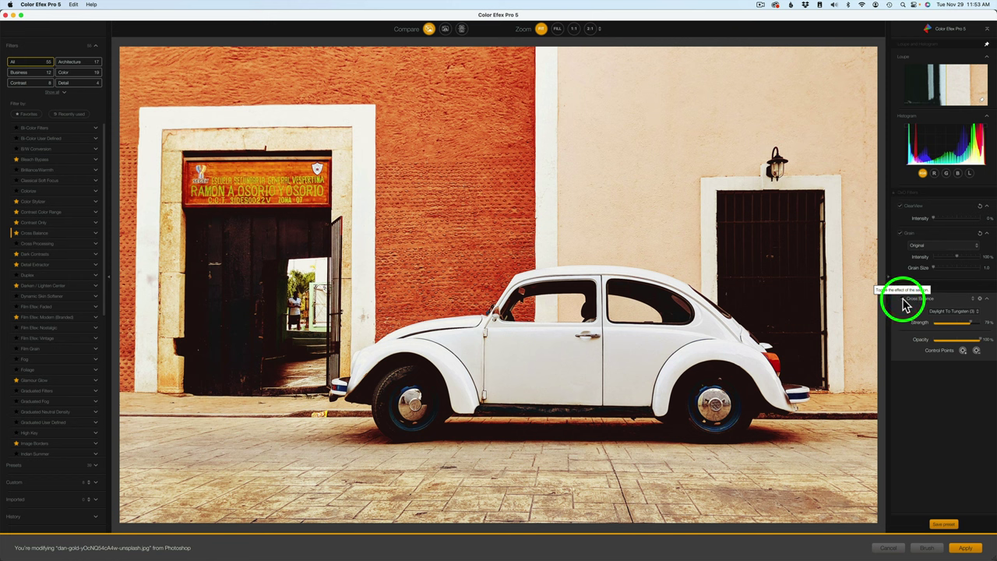
click(429, 31)
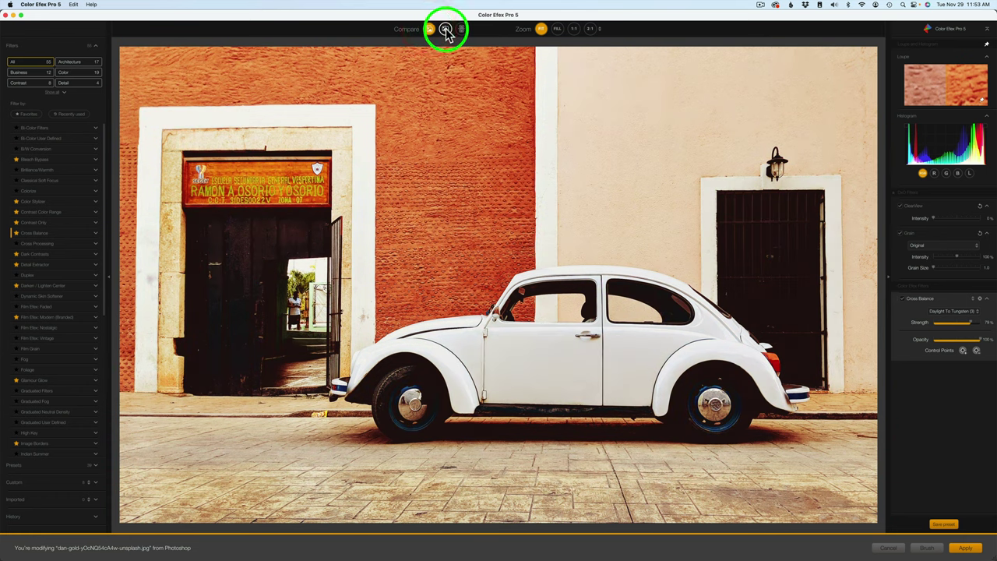
click(445, 31)
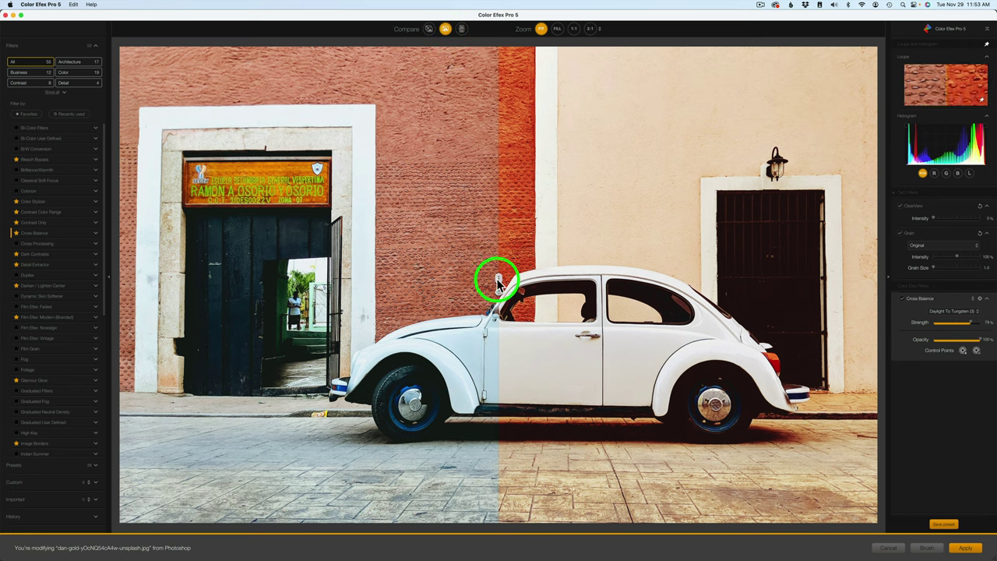
drag(497, 278, 325, 244)
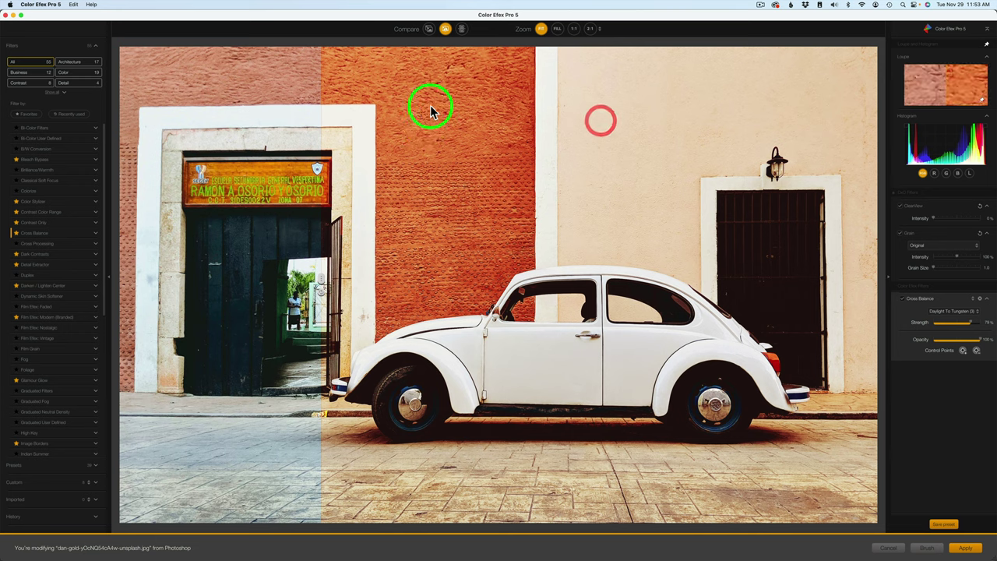
click(462, 29)
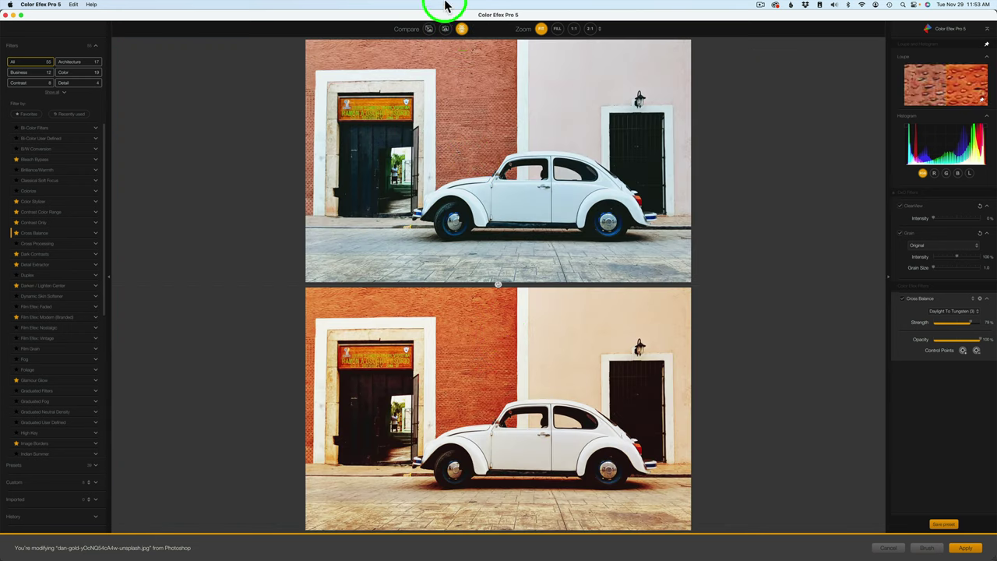
click(499, 286)
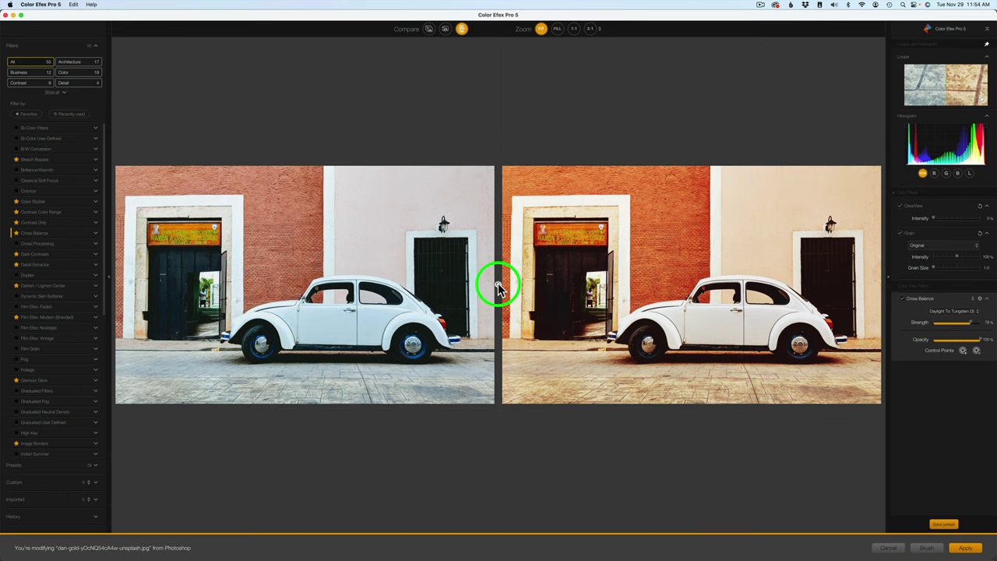
click(429, 29)
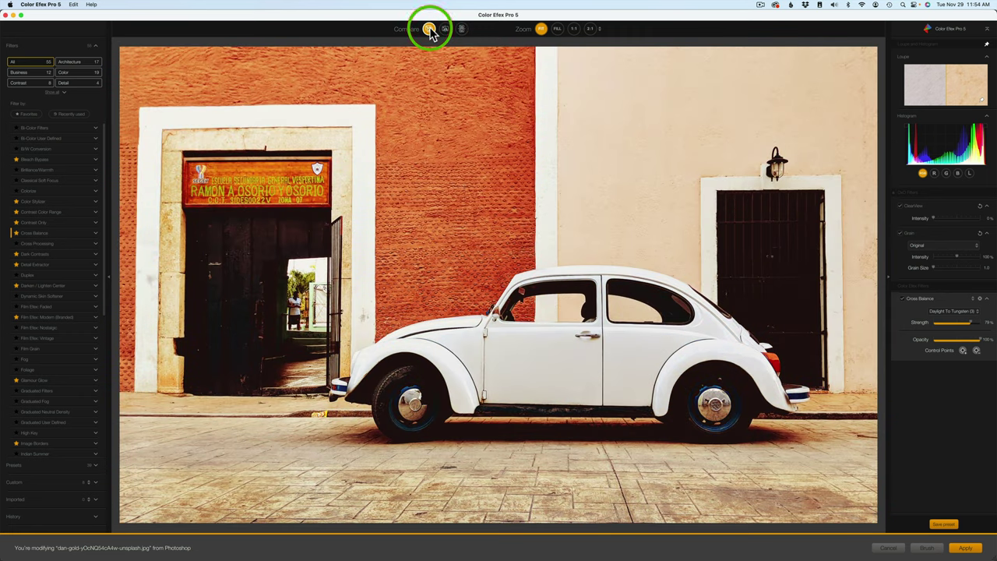
click(429, 30)
- Return to the filtered preview and apply it to Photoshop as a Cross Balance (CEP 5) layer
click(429, 29)
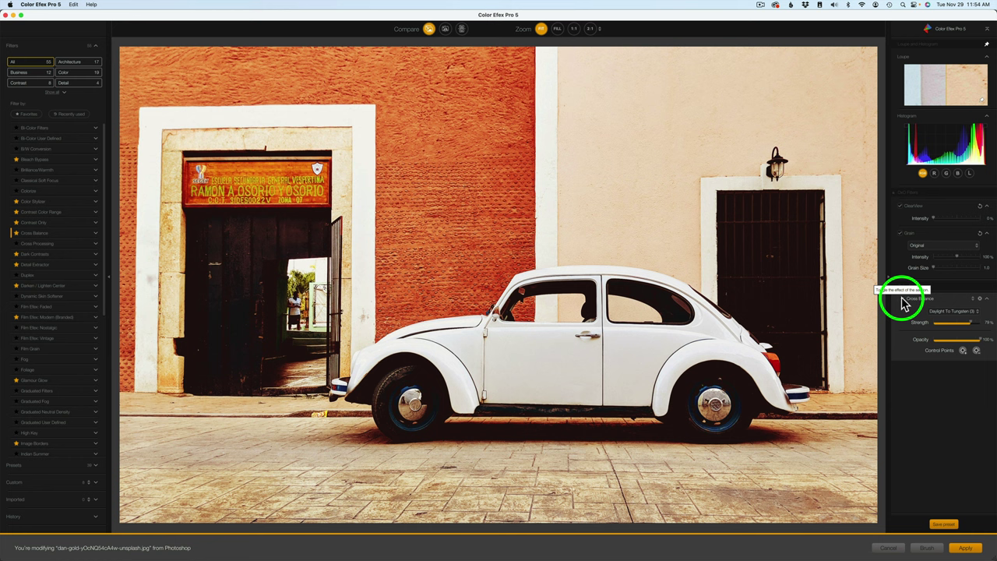
click(964, 548)
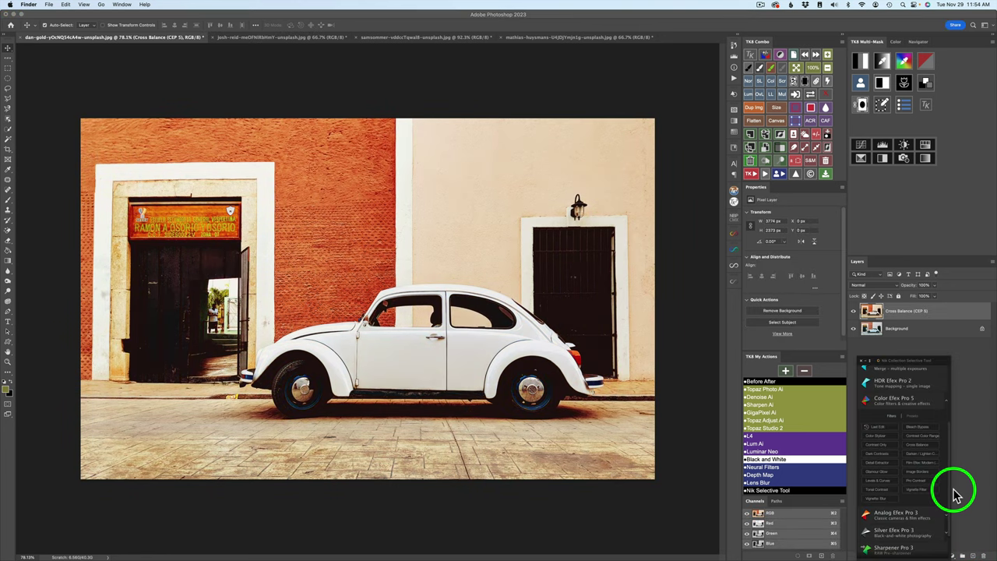
- Toggle the Cross Balance (CEP 5) layer visibility to compare, then switch to the josh-reid landscape document
click(854, 313)
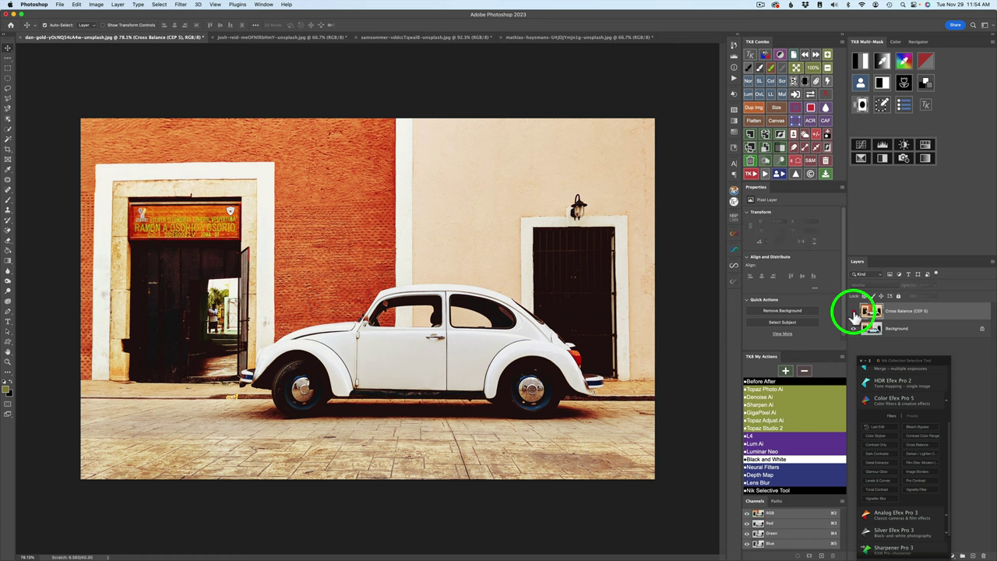
click(853, 311)
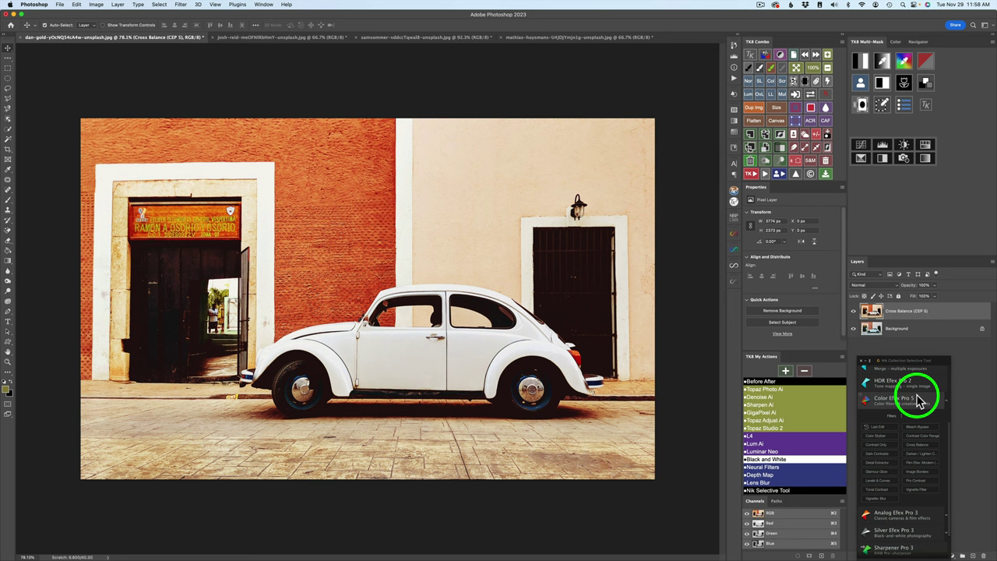
click(854, 311)
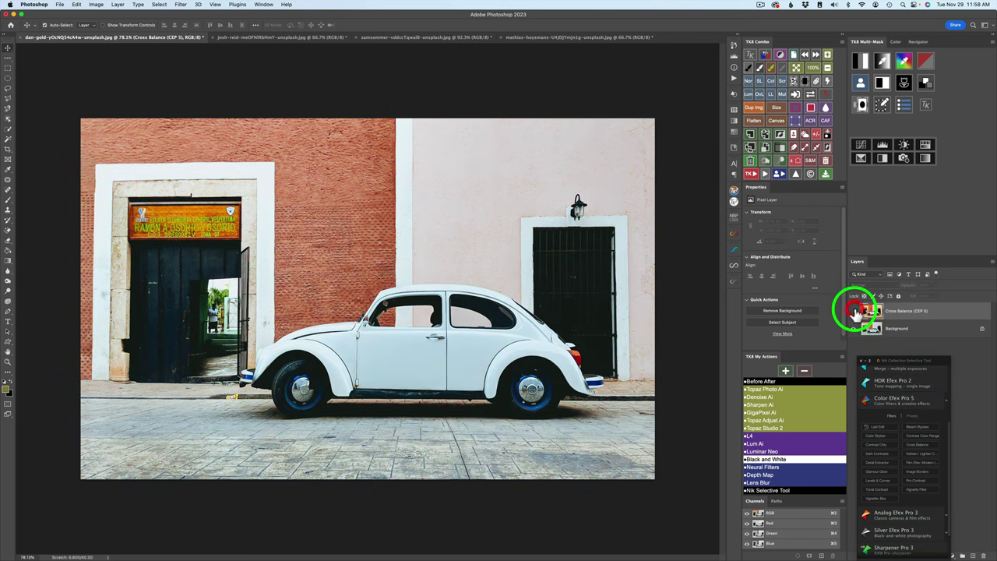
click(854, 311)
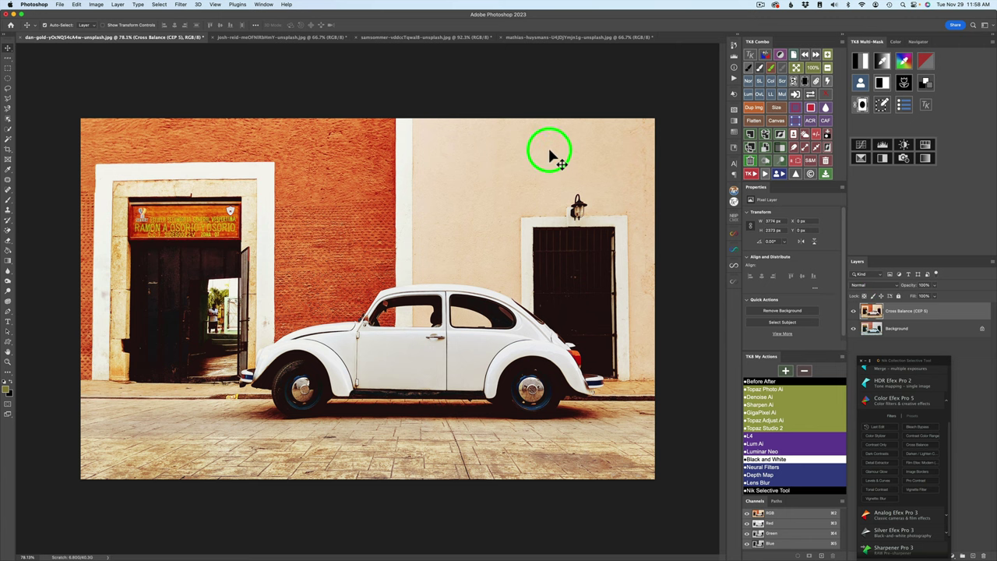
click(282, 37)
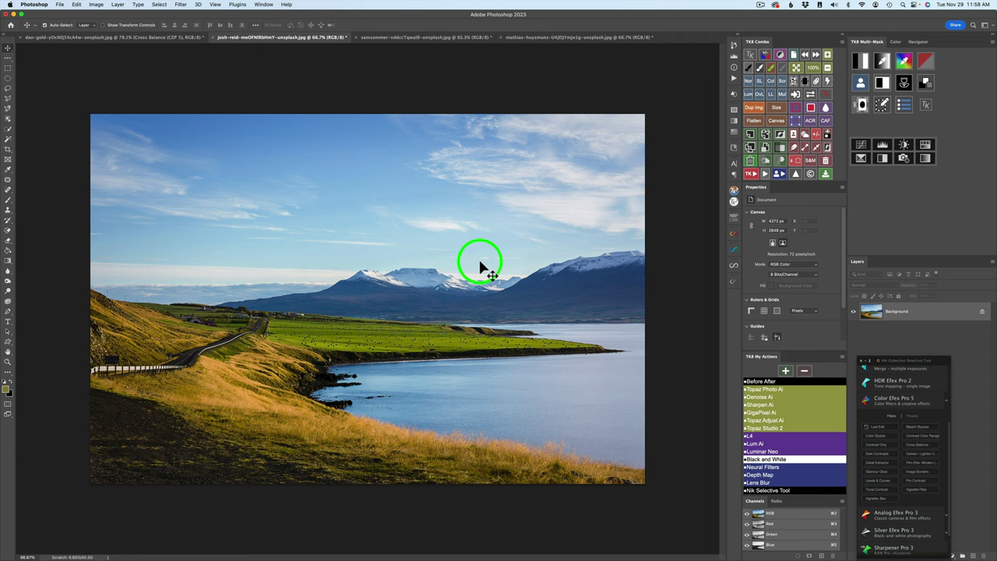
- Open the coastal mountain photo in the Cross Balance filter from the Nik Selective Tool panel
click(922, 445)
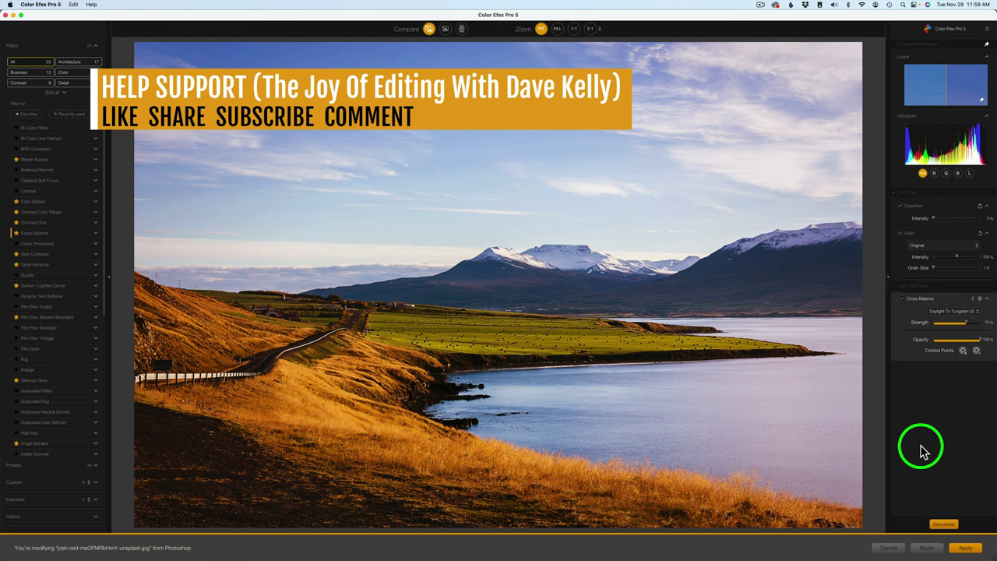
- Preview the Tungsten To Daylight presets, picking (2) and varying its strength from 21% upward
click(976, 313)
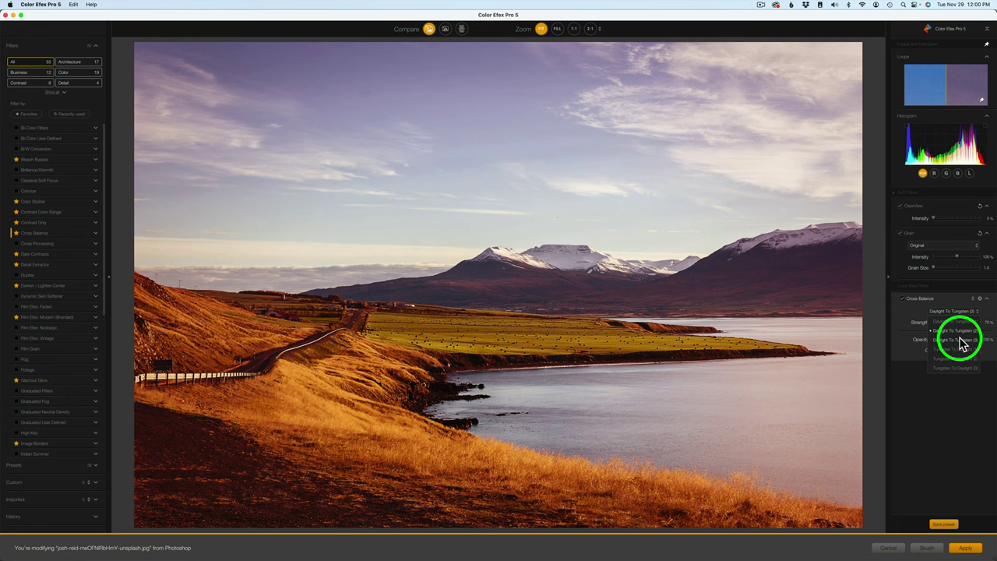
click(960, 351)
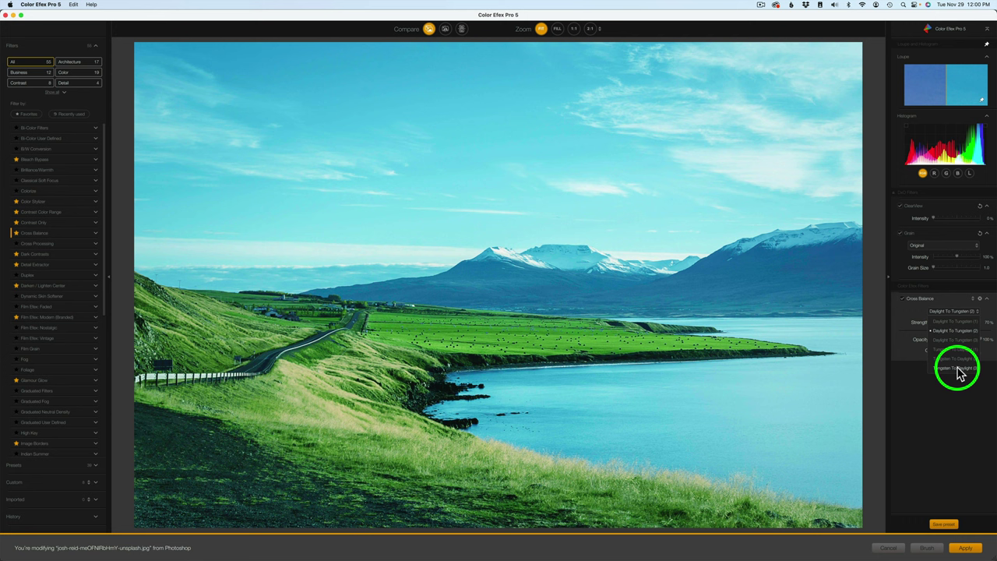
click(958, 369)
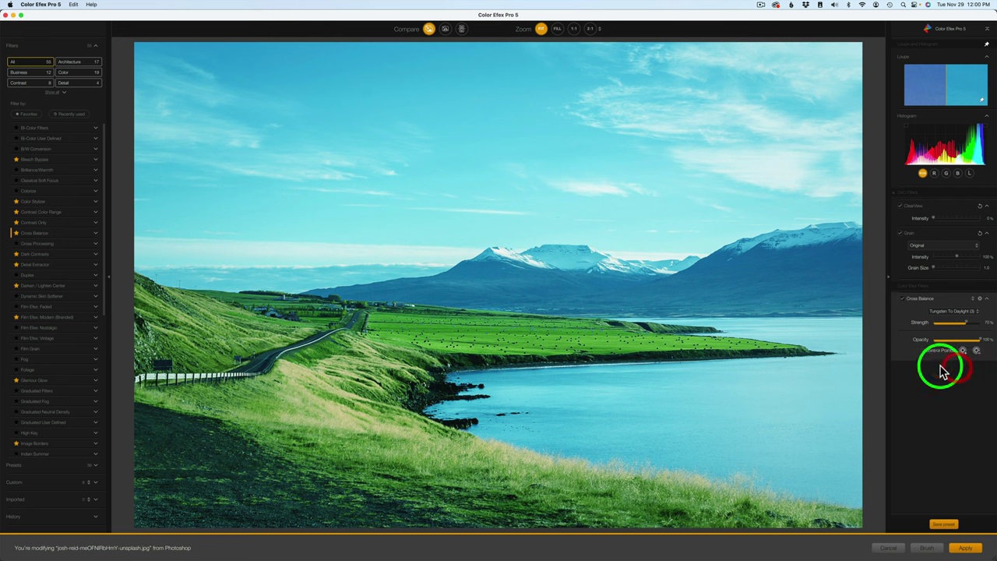
mouse_move(962, 327)
mouse_down()
mouse_move(921, 326)
mouse_move(945, 323)
mouse_up()
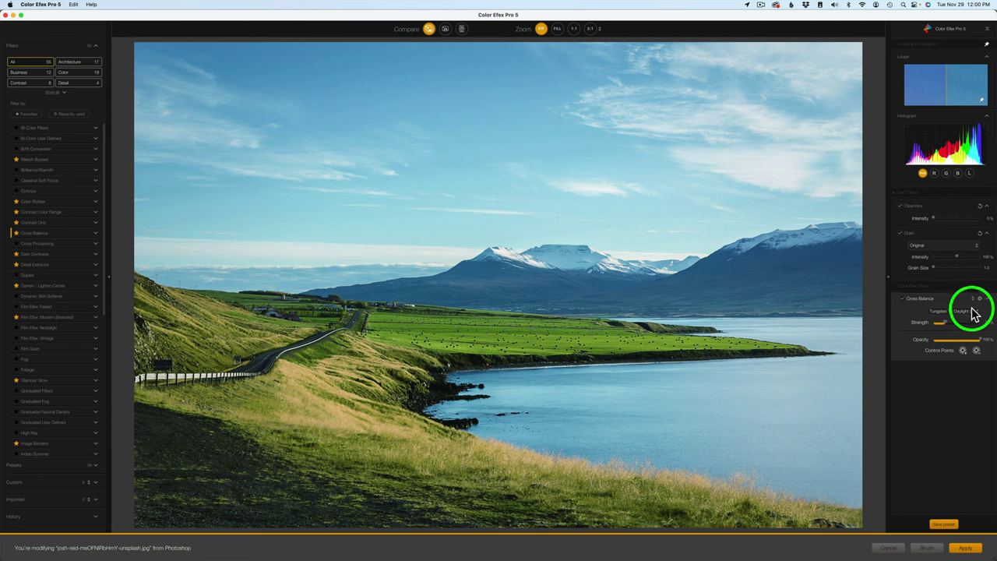
drag(949, 324, 985, 327)
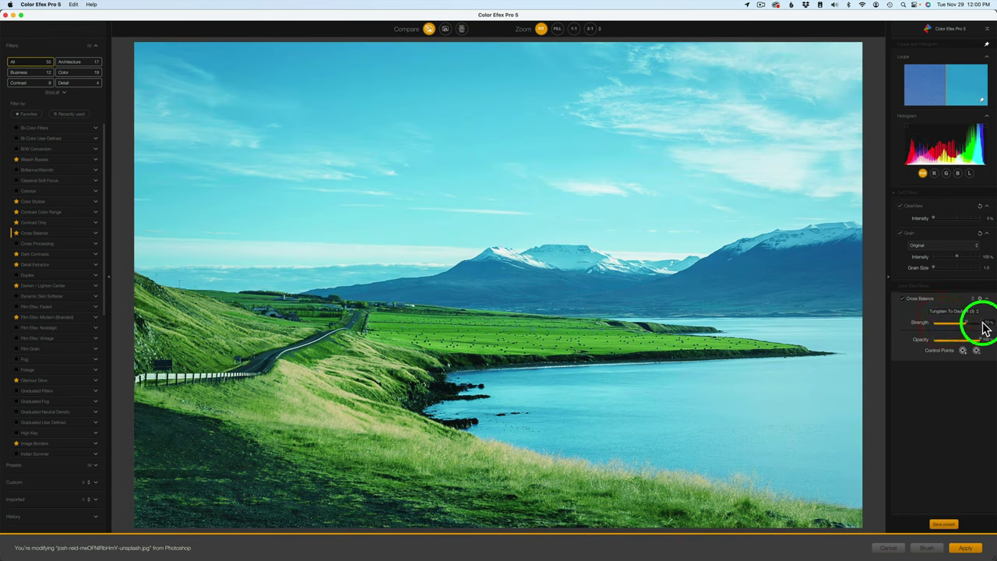
- Switch to Daylight To Tungsten (1), compare it on and off, and lower strength to 51%
click(975, 310)
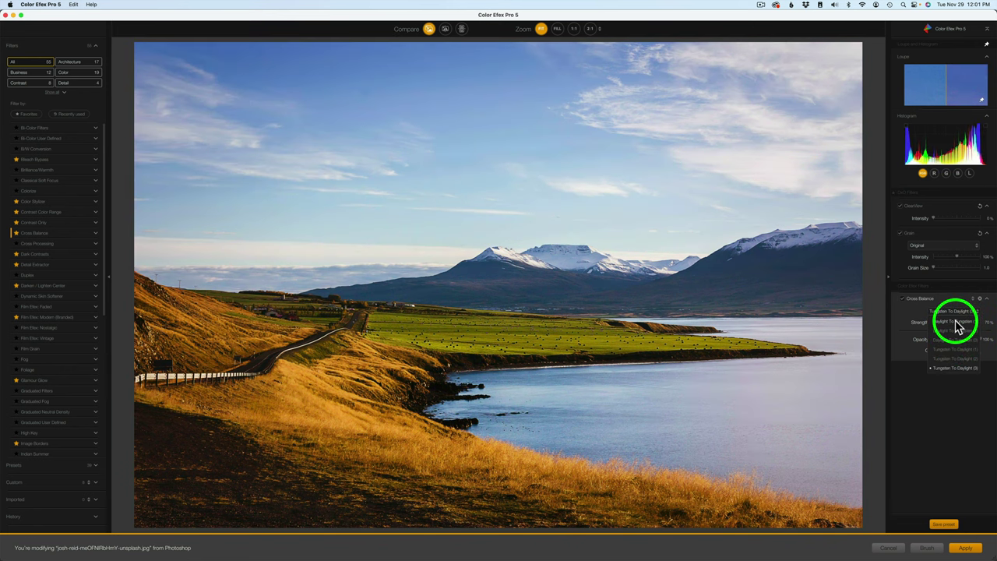
click(956, 324)
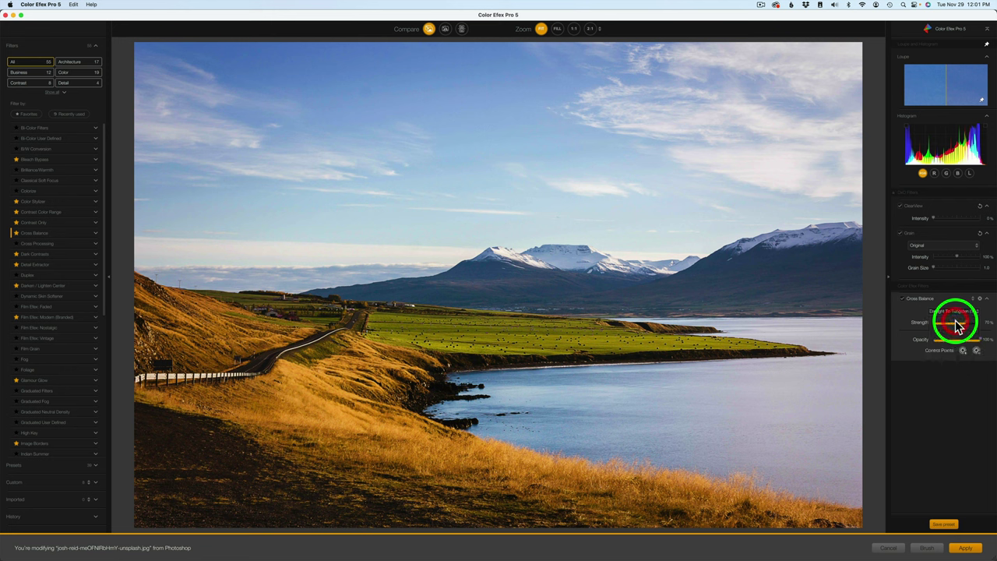
click(902, 299)
click(904, 301)
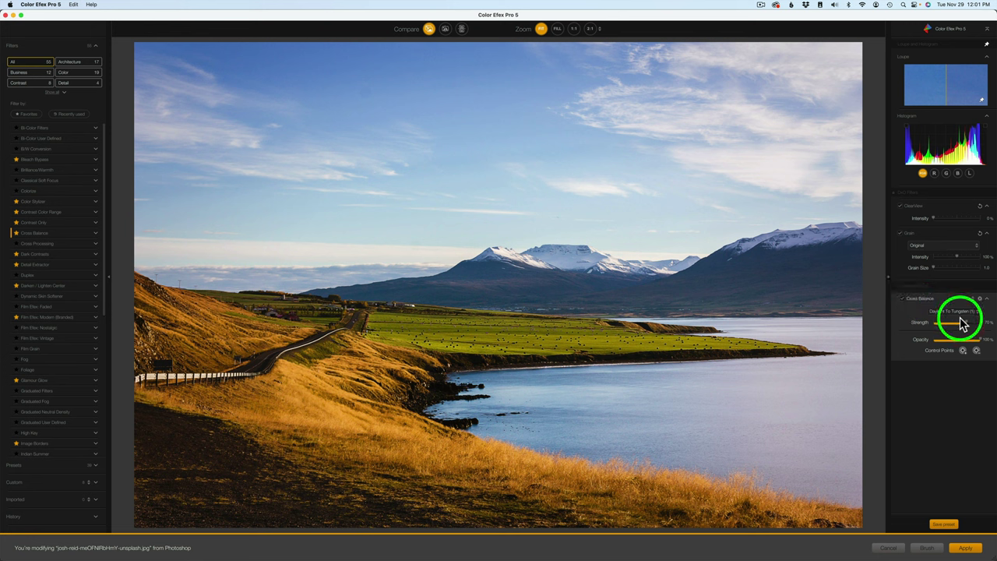
drag(966, 326, 957, 327)
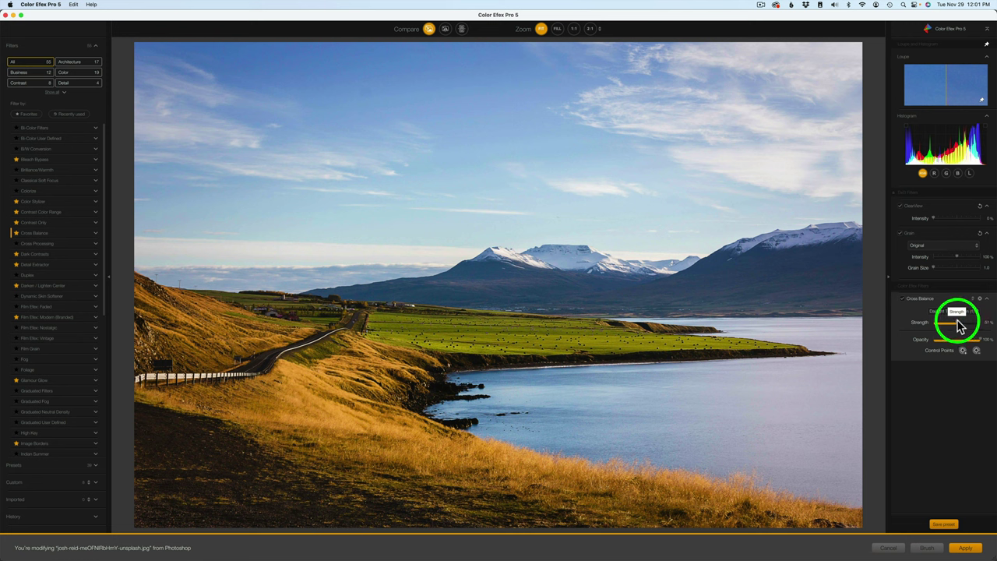
click(901, 298)
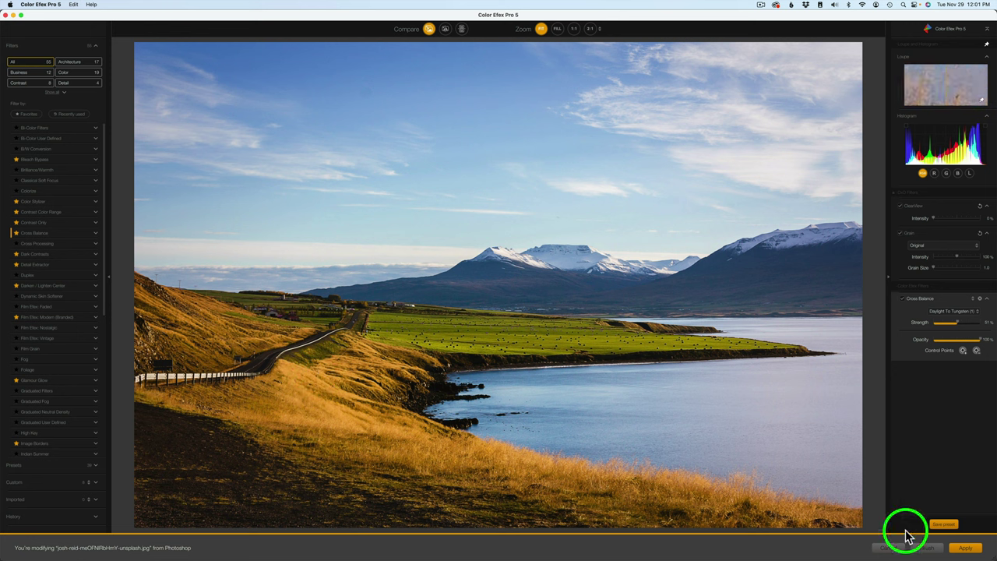
- Apply the landscape's Cross Balance as a layer, compare it, then open the samsommer photo in Cross Balance
click(965, 548)
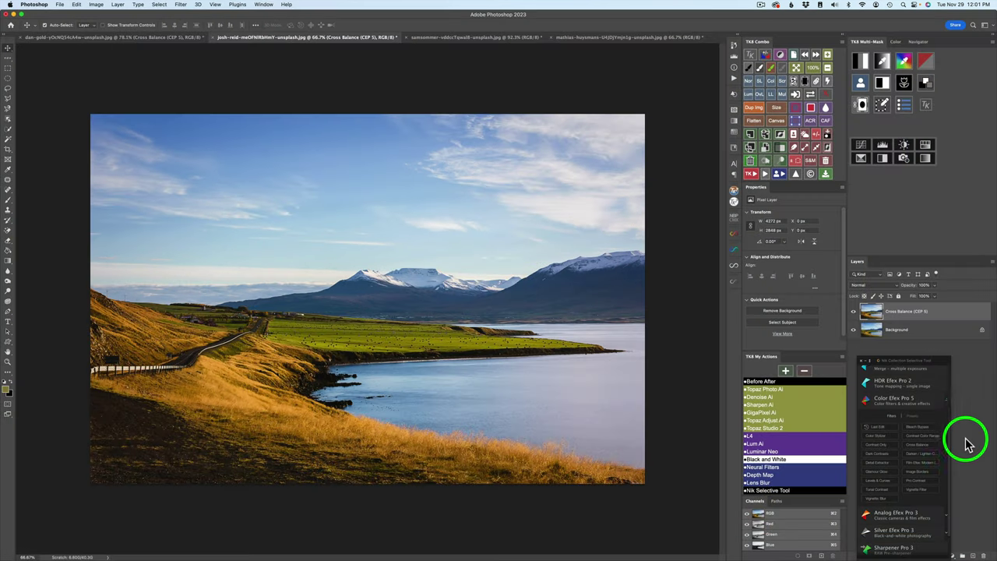
click(854, 313)
click(854, 312)
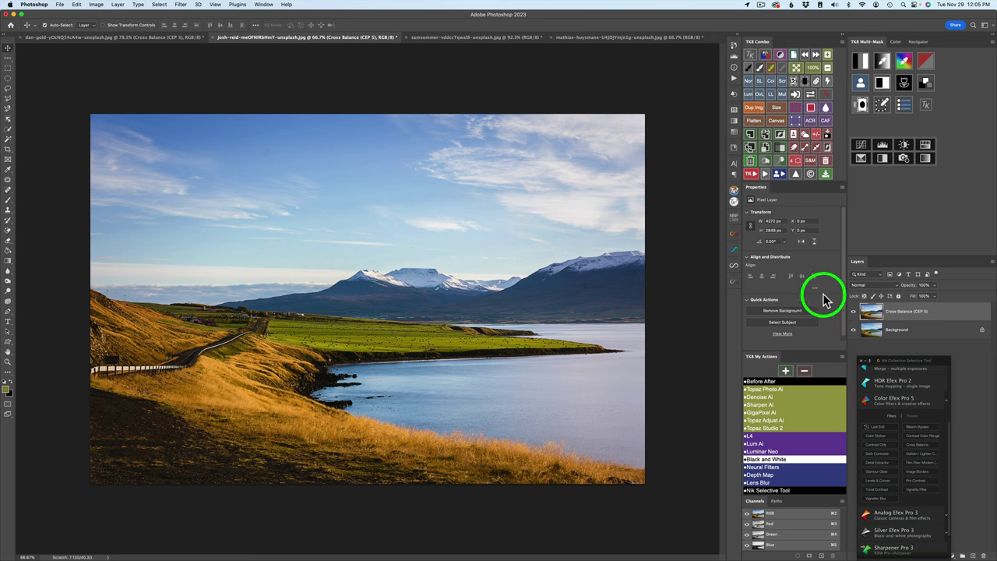
click(489, 39)
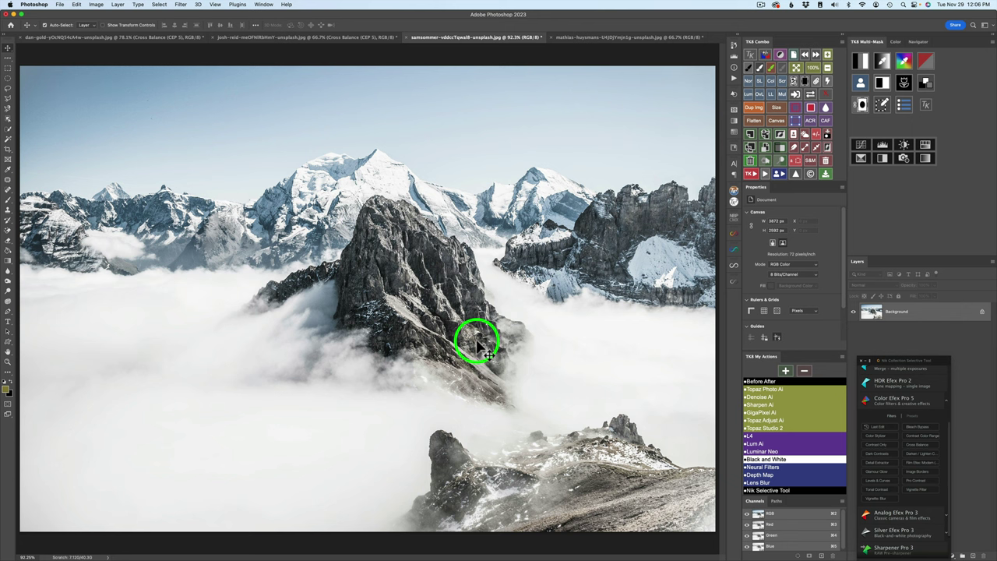
click(922, 447)
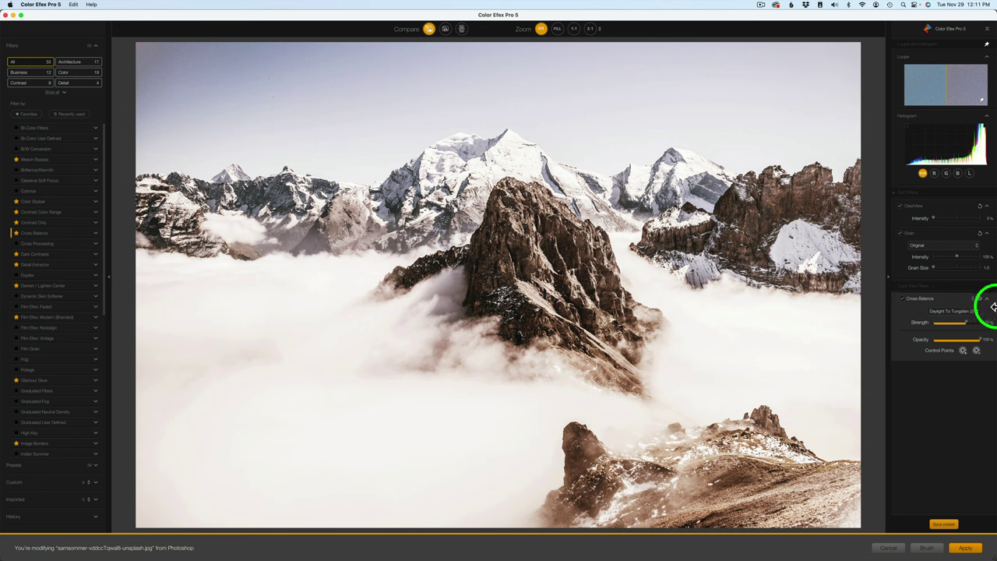
- Try Daylight To Tungsten (3) at 42–70% strength, then switch to a cool Tungsten To Daylight preset
click(966, 313)
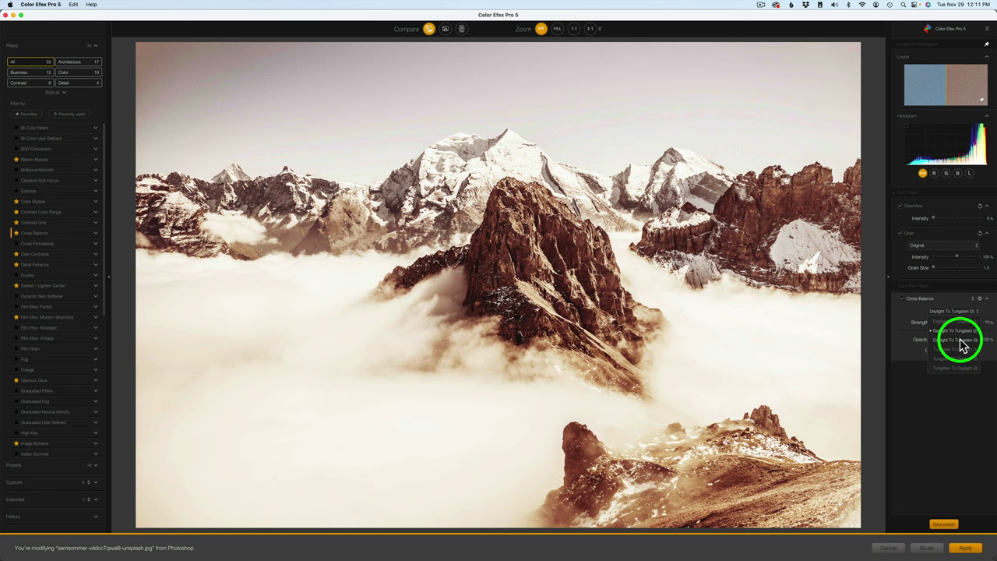
click(960, 341)
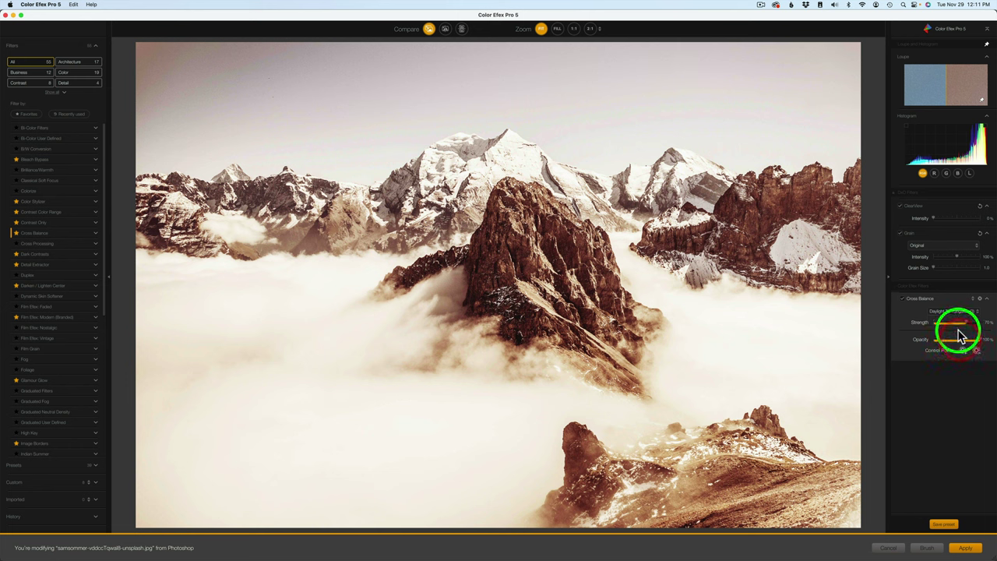
drag(968, 325, 950, 326)
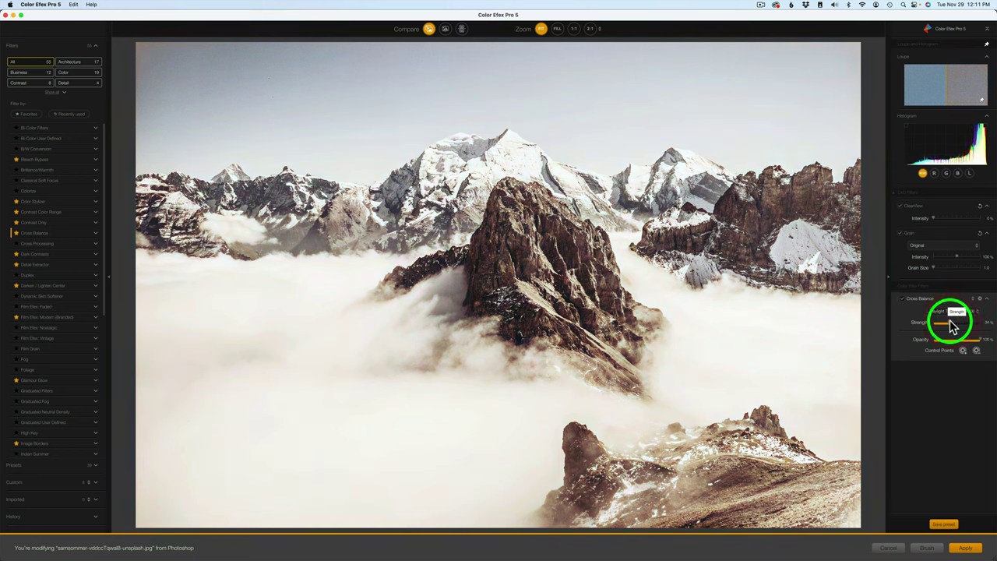
drag(948, 321, 956, 321)
click(957, 324)
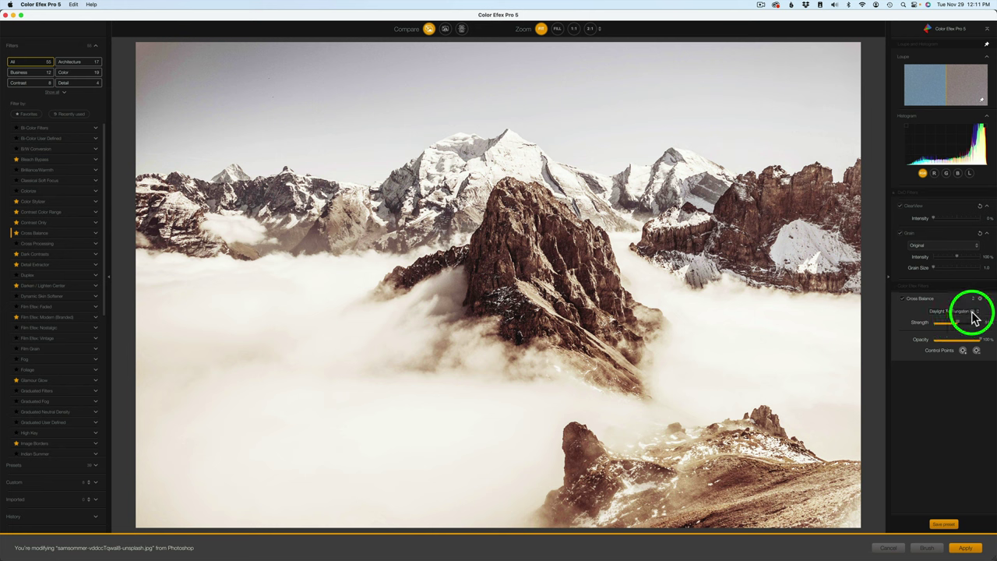
drag(959, 324, 990, 329)
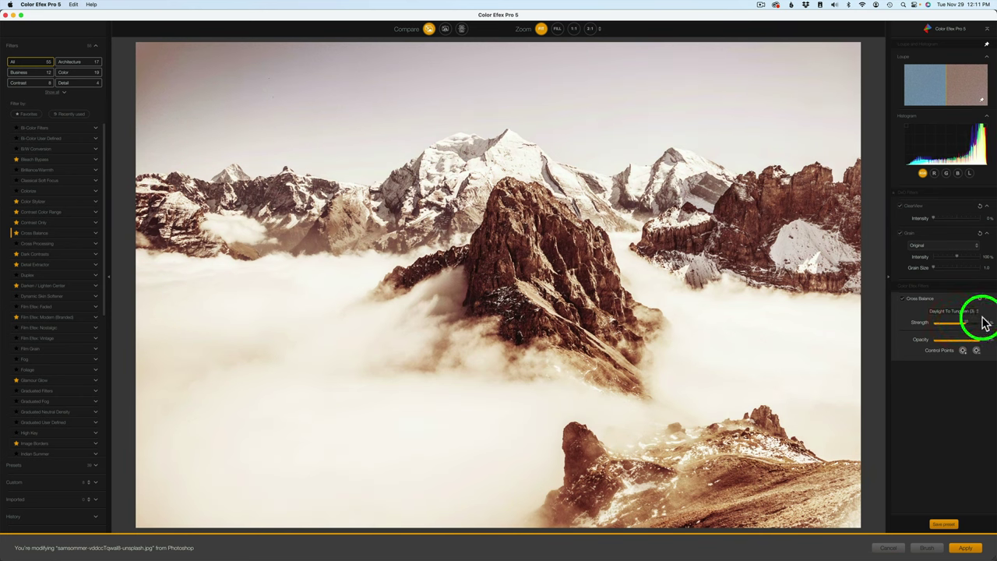
click(977, 311)
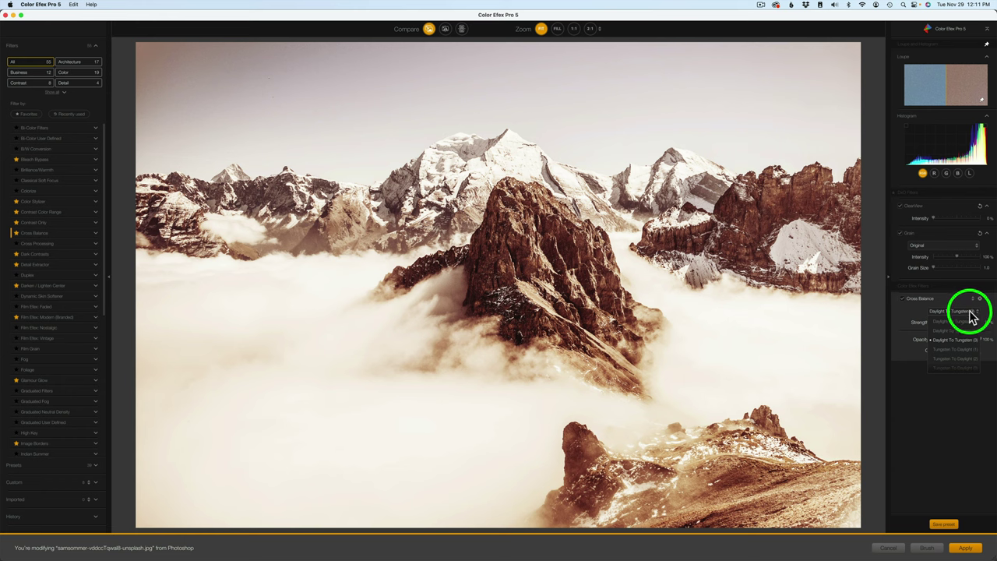
click(957, 350)
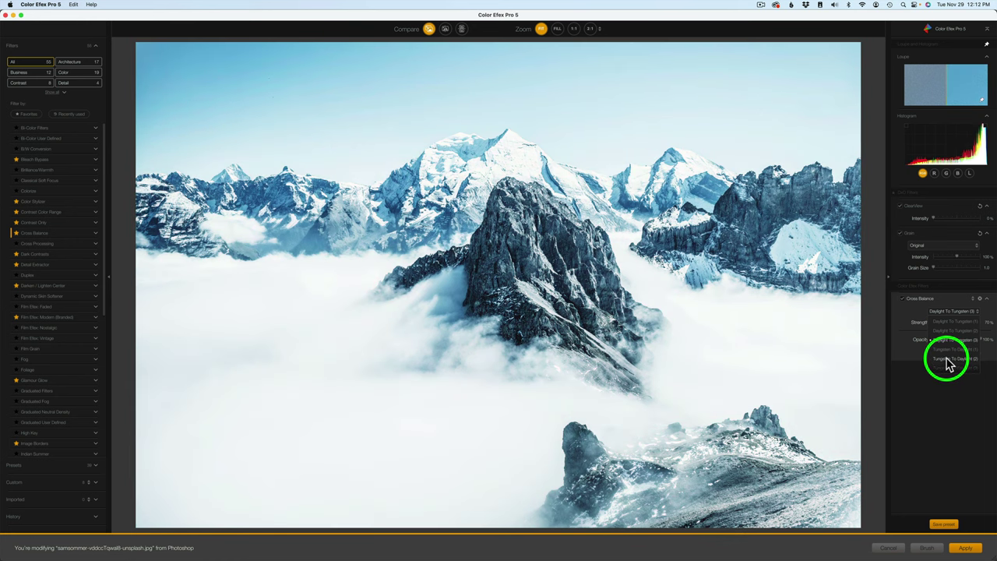
- Choose Tungsten To Daylight (2), lower Strength to about 56%, compare, and apply it to the mountain photo
click(947, 360)
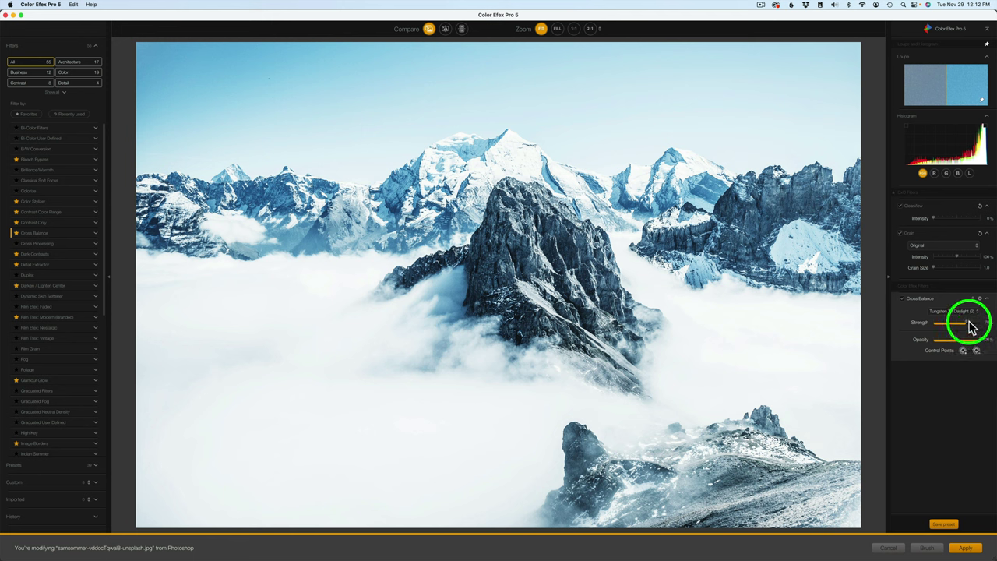
drag(969, 327, 958, 327)
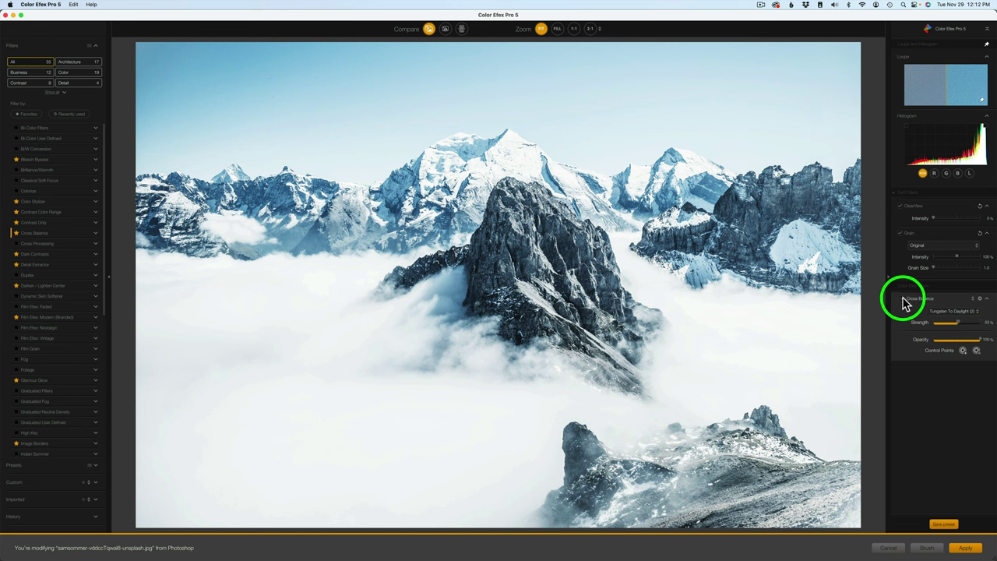
click(901, 300)
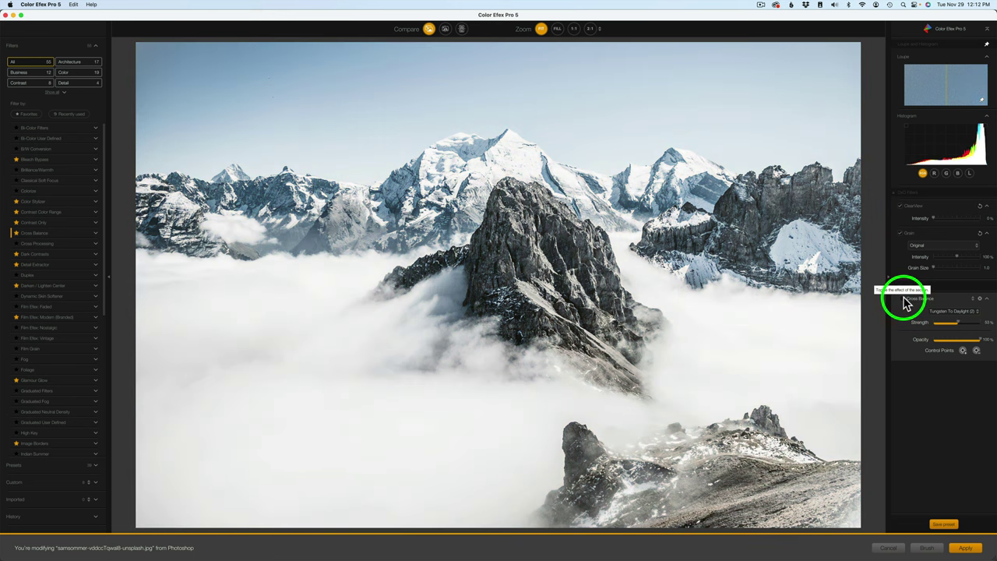
click(903, 300)
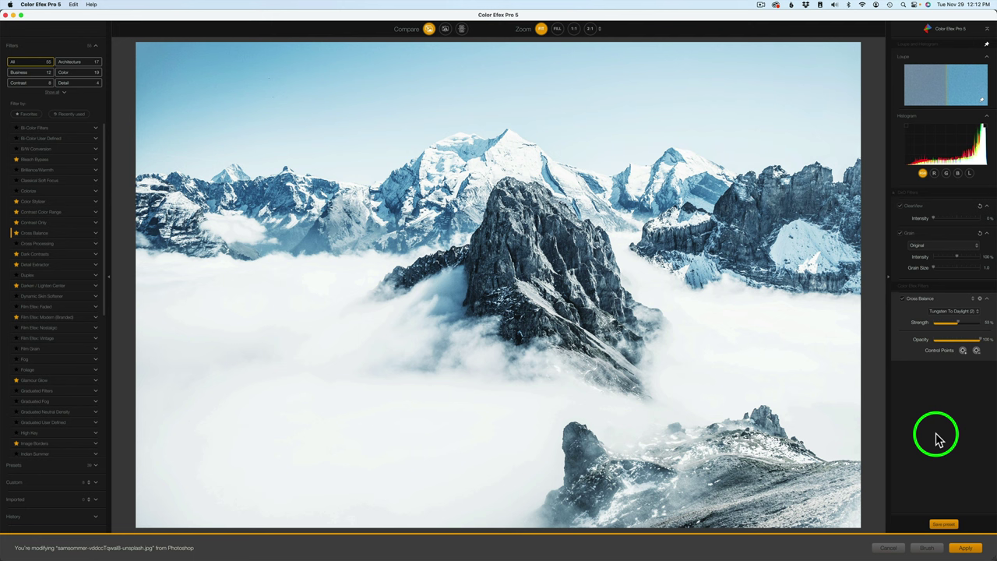
click(965, 547)
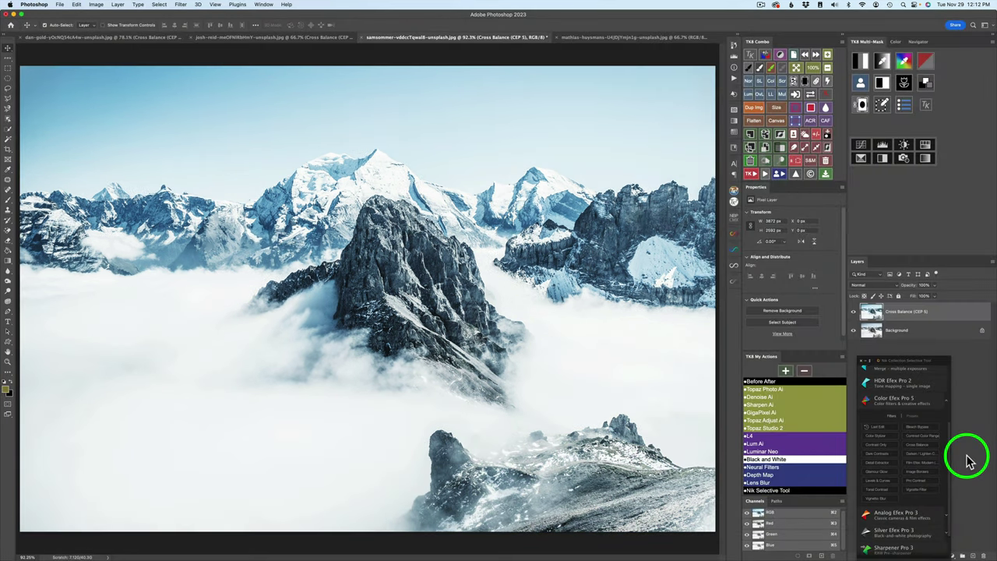
- Set the mountain's Cross Balance layer opacity to 89%, then open the portrait in Cross Balance
click(854, 312)
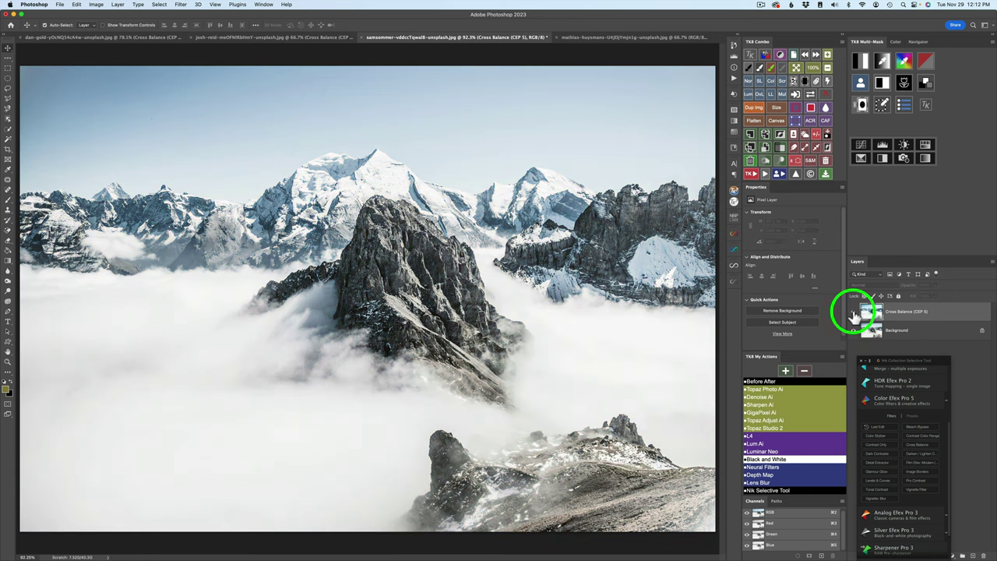
click(854, 312)
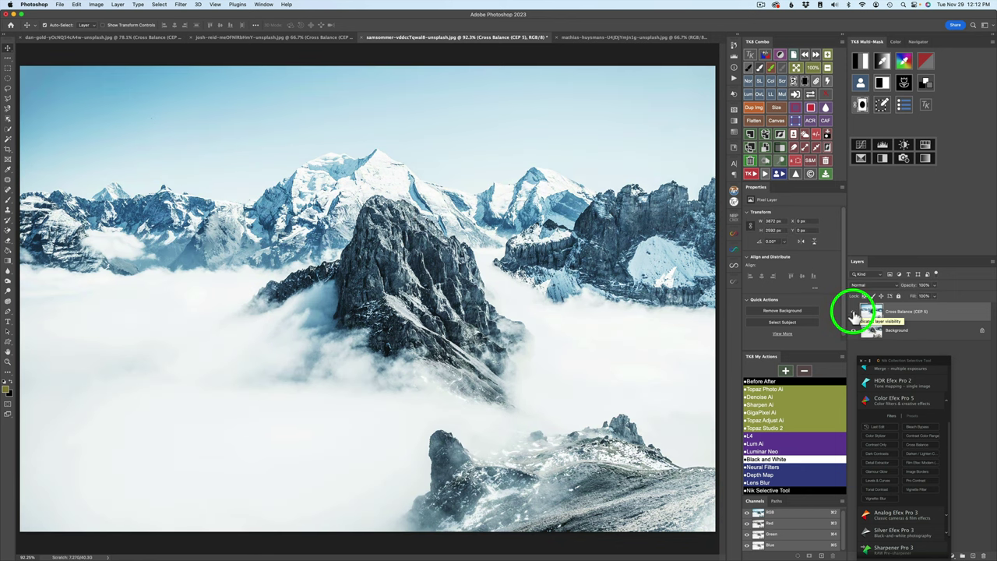
drag(912, 288, 971, 285)
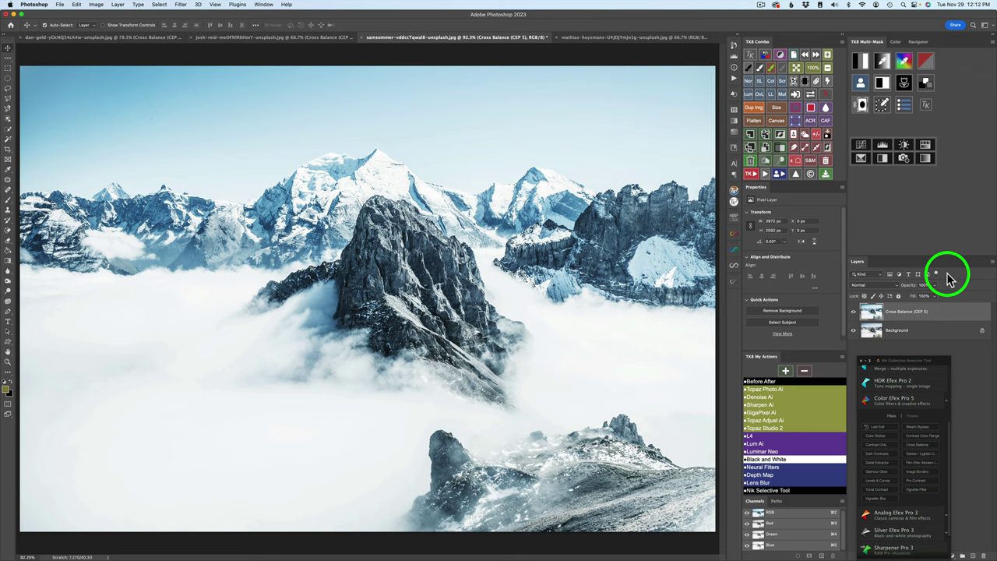
click(648, 39)
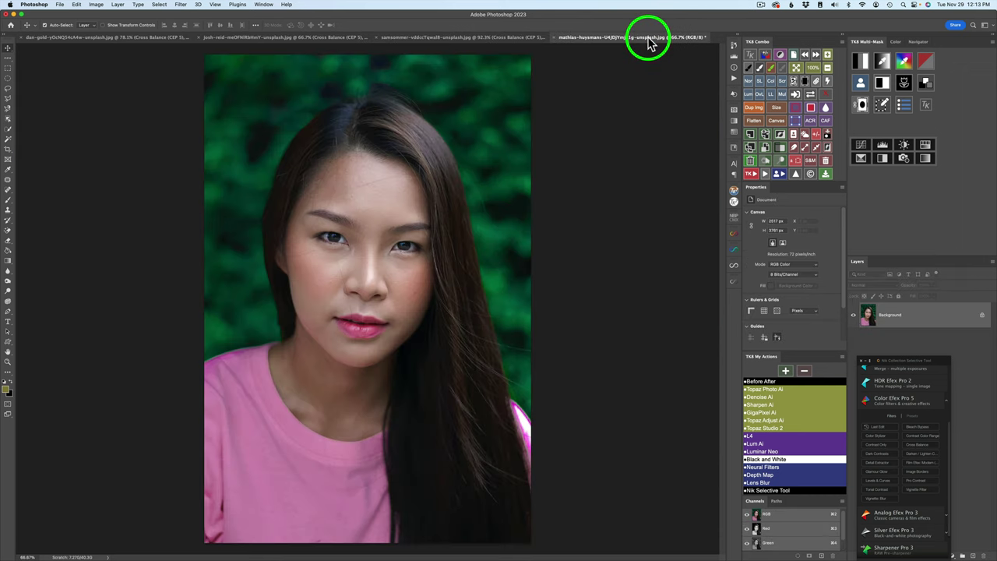
click(925, 447)
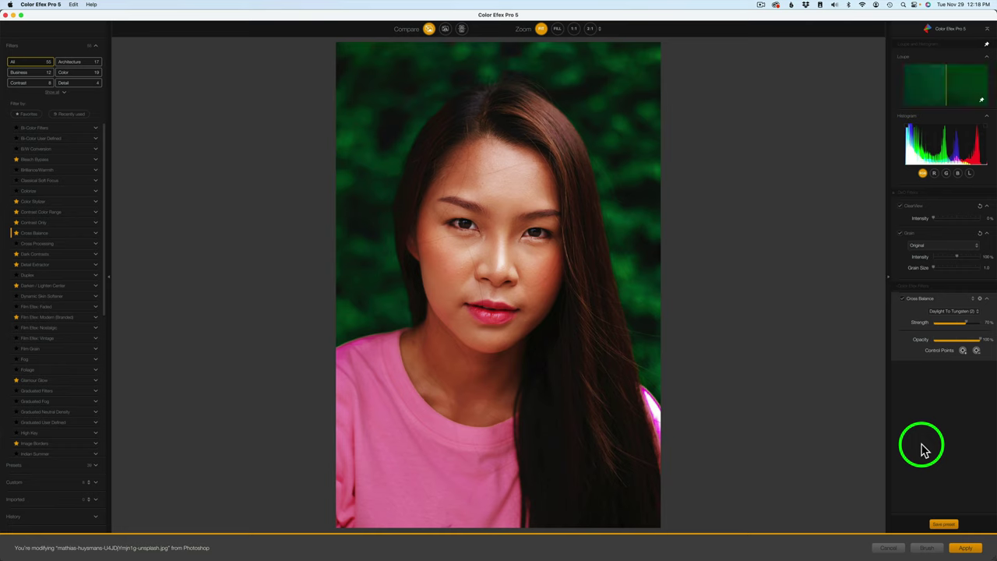
- Try the Tungsten To Daylight (3) preset, then switch to Daylight To Tungsten (1) at 40% strength
click(974, 310)
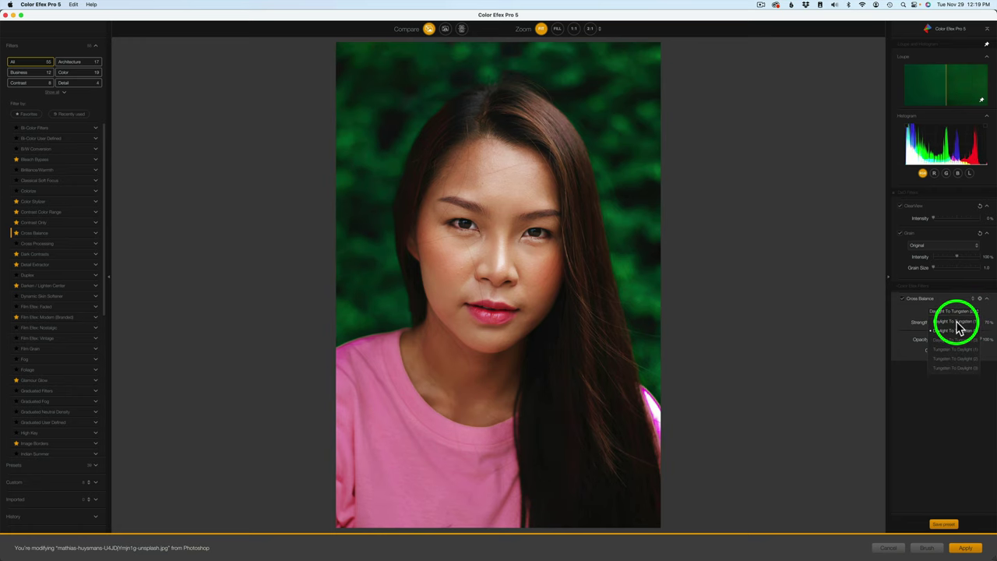
click(959, 330)
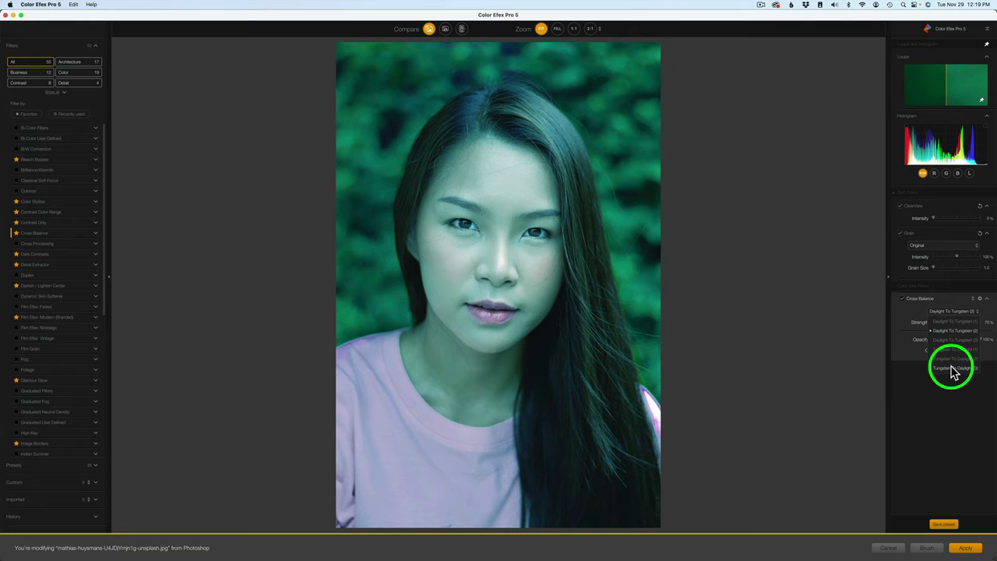
click(954, 370)
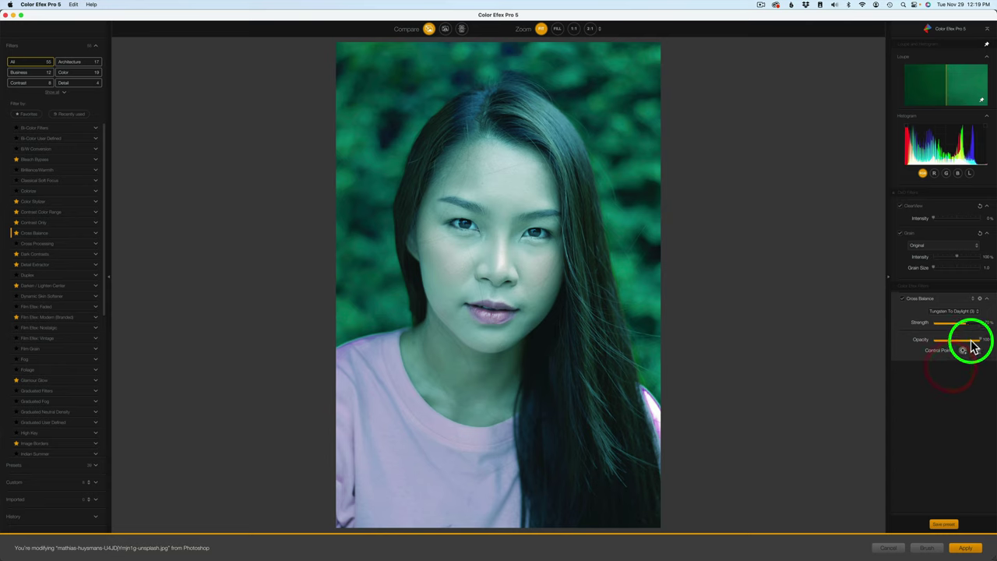
drag(968, 325, 959, 288)
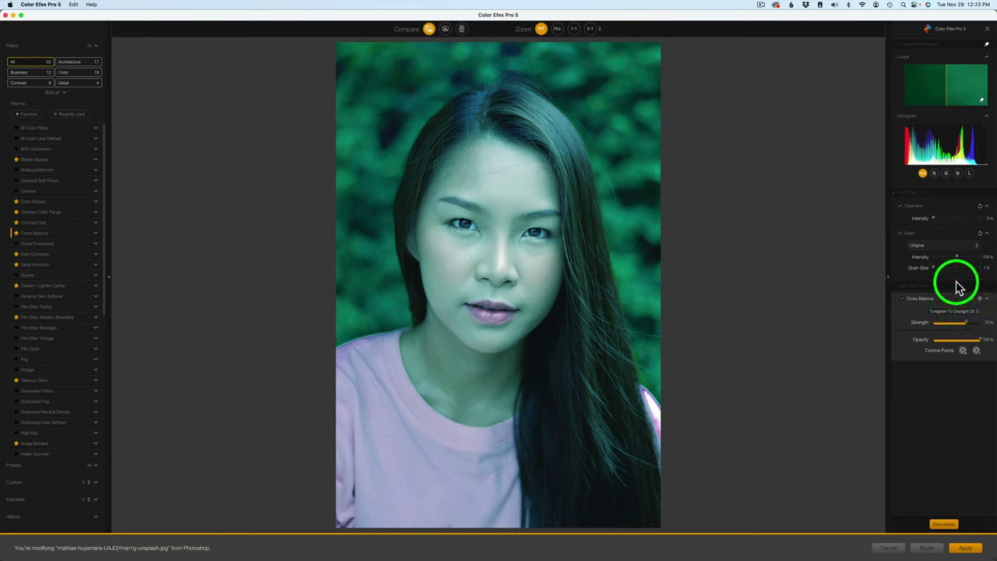
click(978, 311)
drag(978, 312, 955, 326)
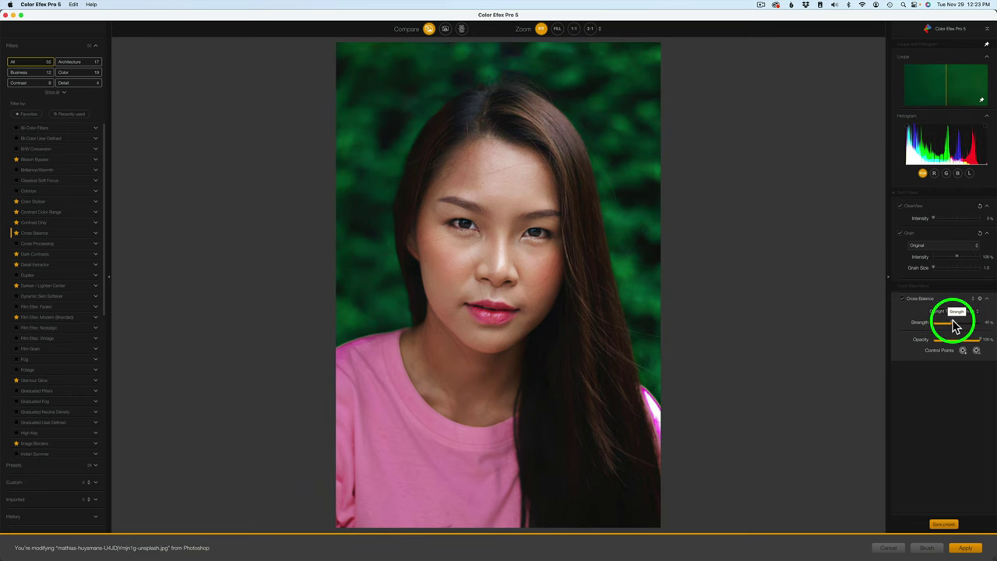
- Raise the portrait's Cross Balance strength to about 43% and apply it as a Photoshop layer
click(900, 298)
click(901, 299)
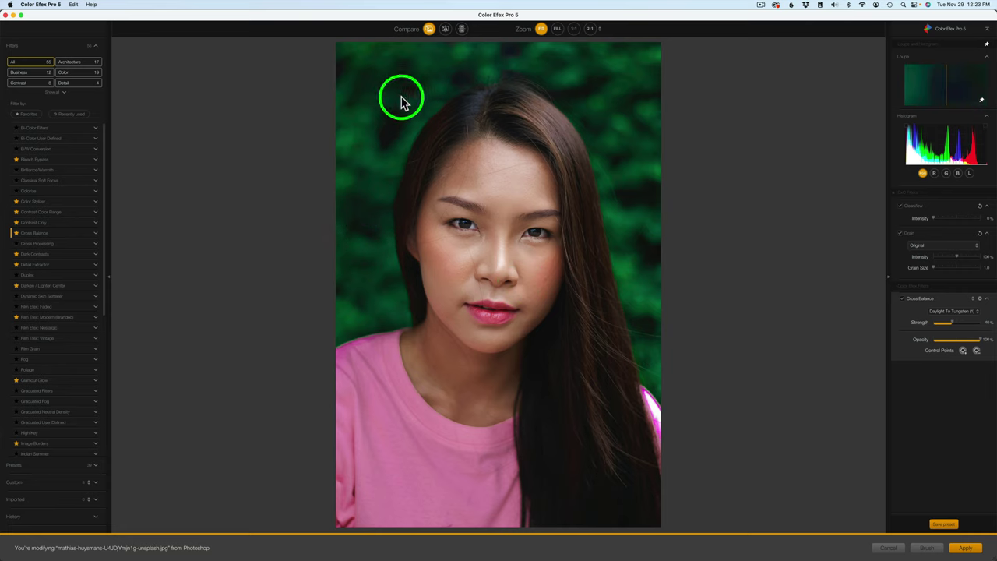
drag(952, 321, 958, 327)
click(900, 298)
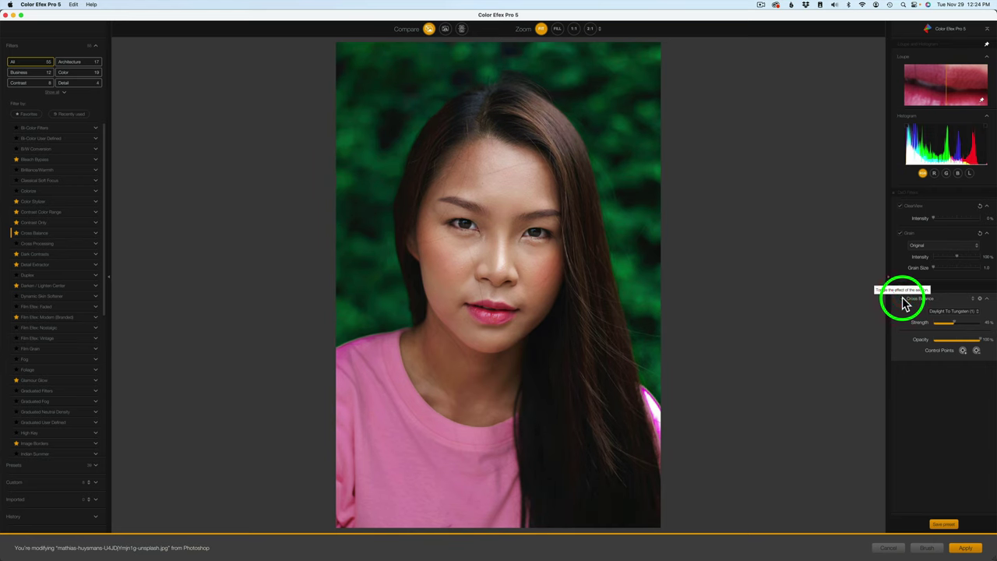
click(965, 547)
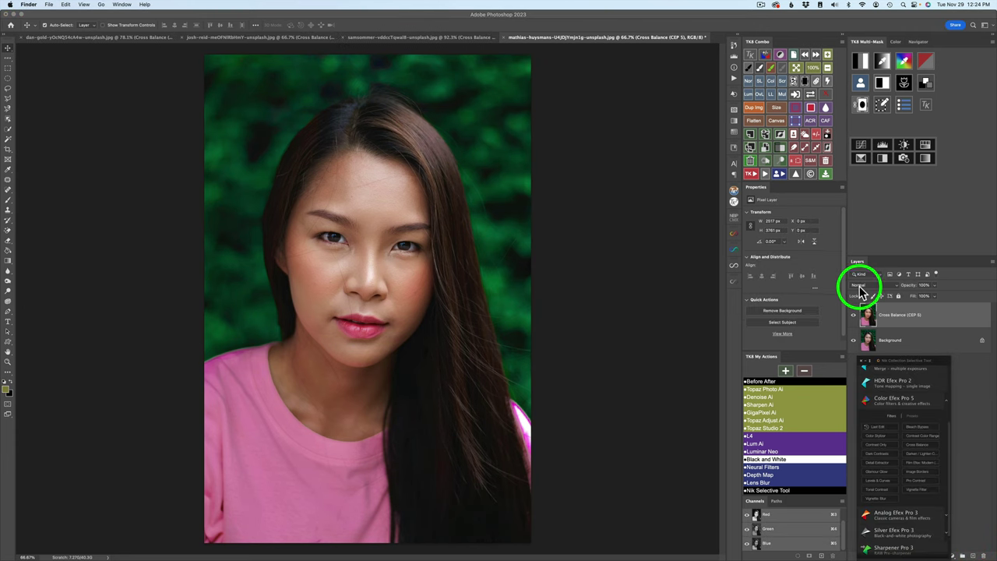
click(855, 318)
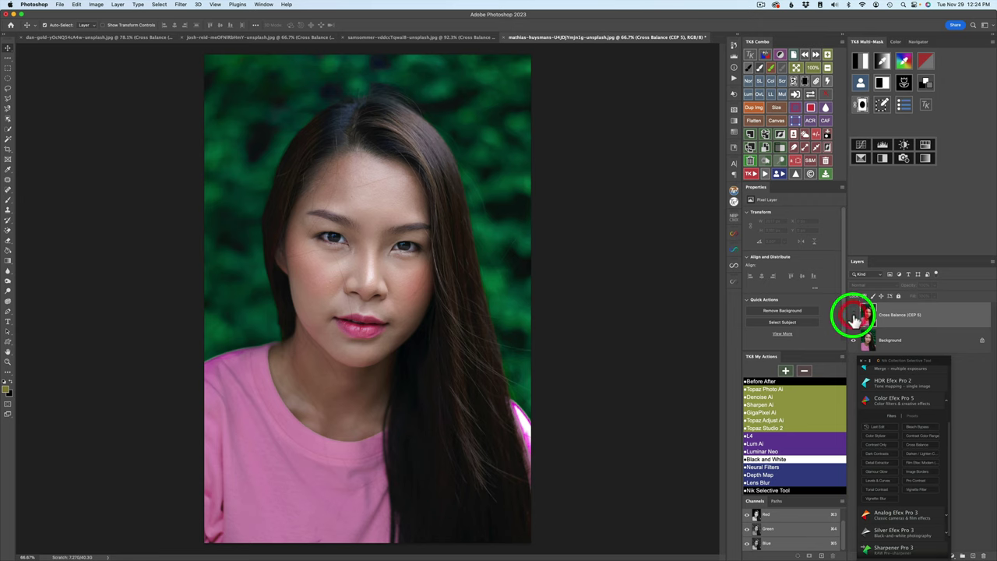